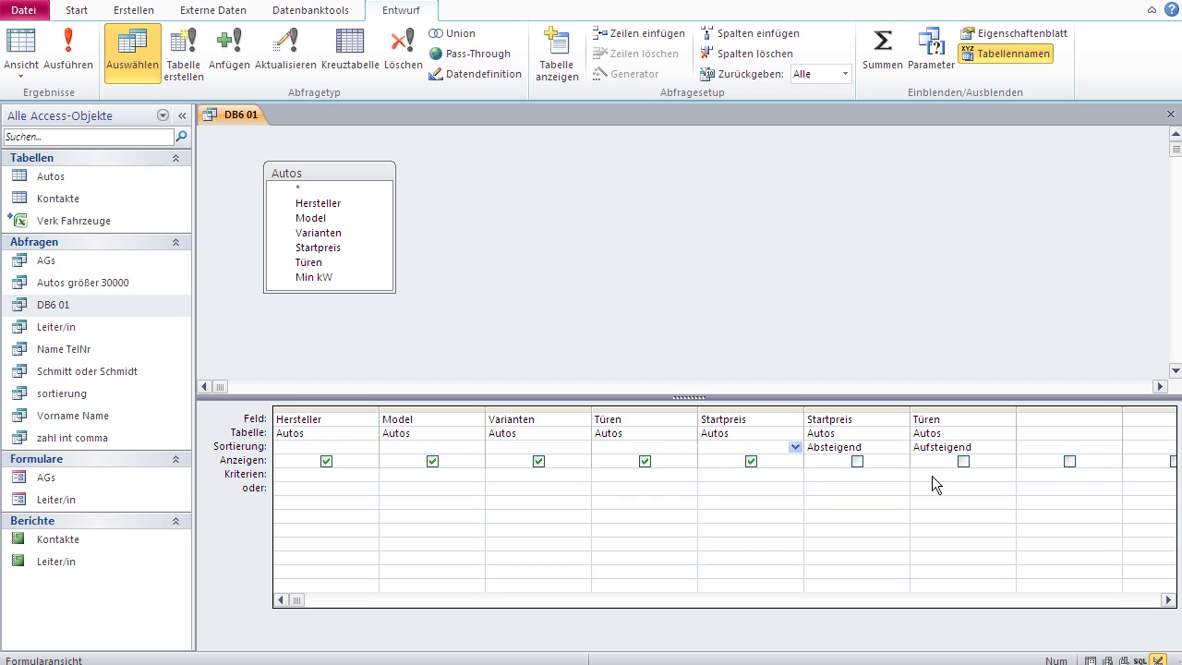
Close the DB6 01 query and create a new query in design view based on the Autos table
{"action": "right_click", "coordinate": [238, 123]}
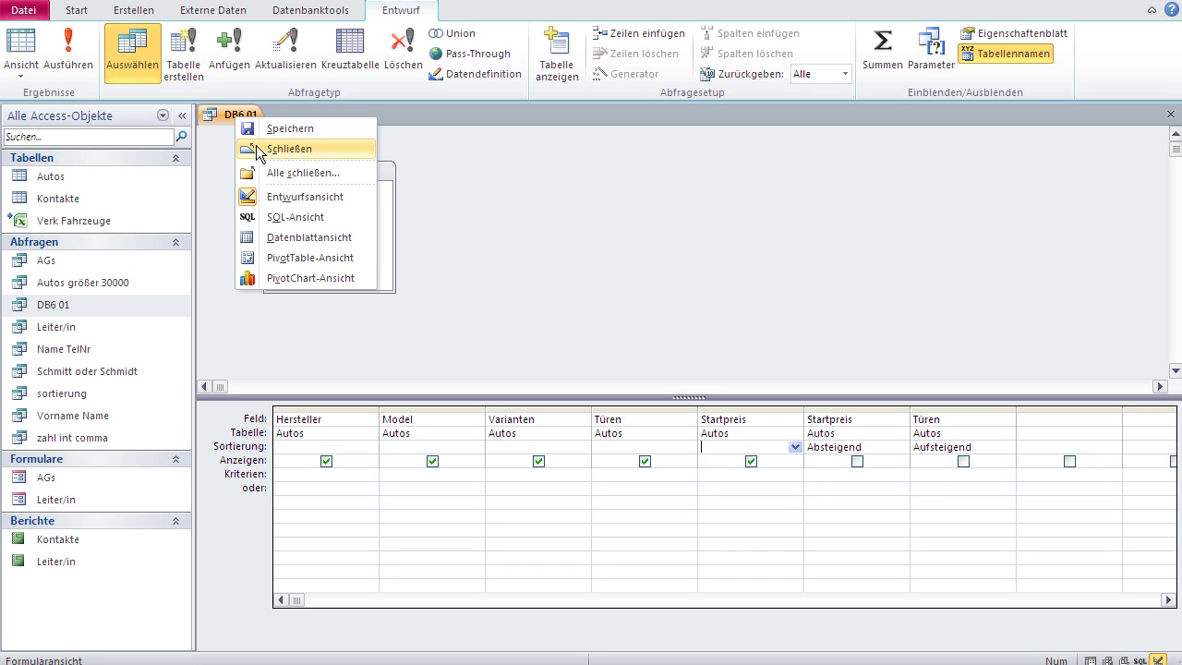
{"action": "left_click", "coordinate": [259, 151]}
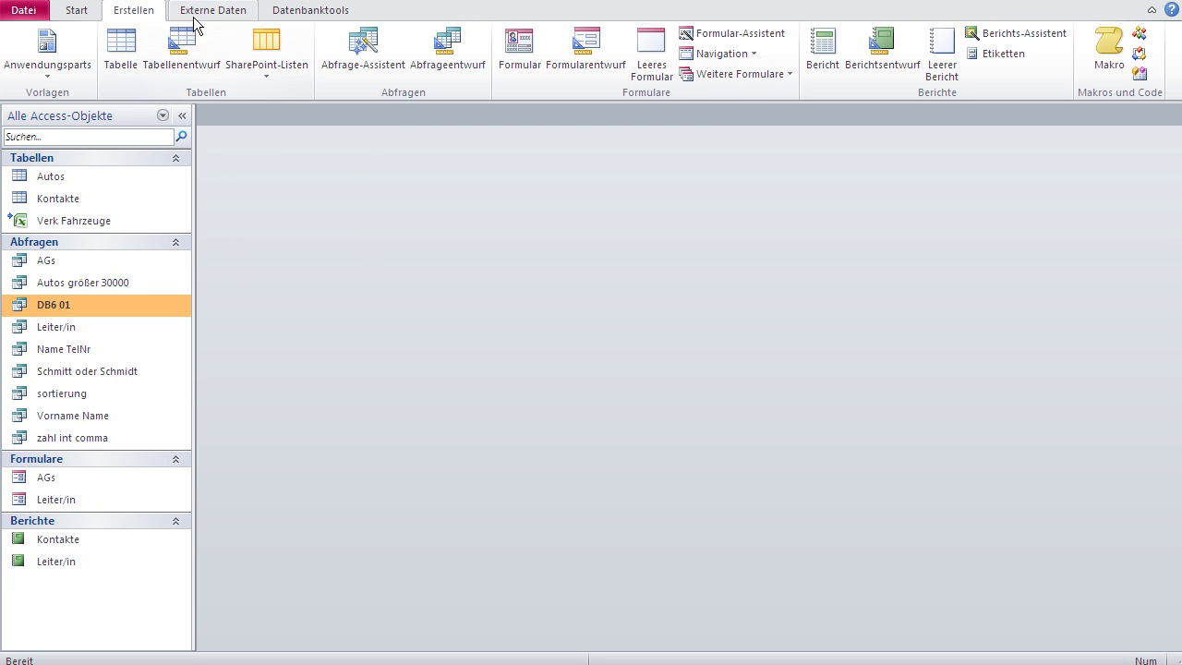
{"action": "left_click", "coordinate": [446, 52]}
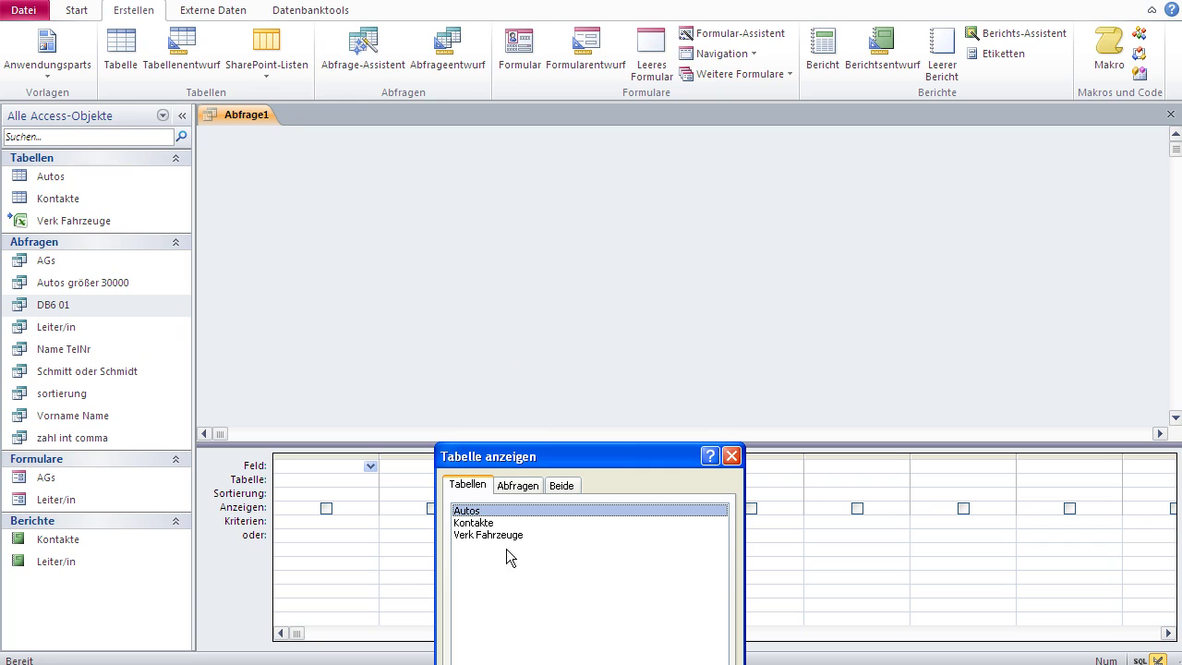
{"action": "left_click", "coordinate": [571, 659]}
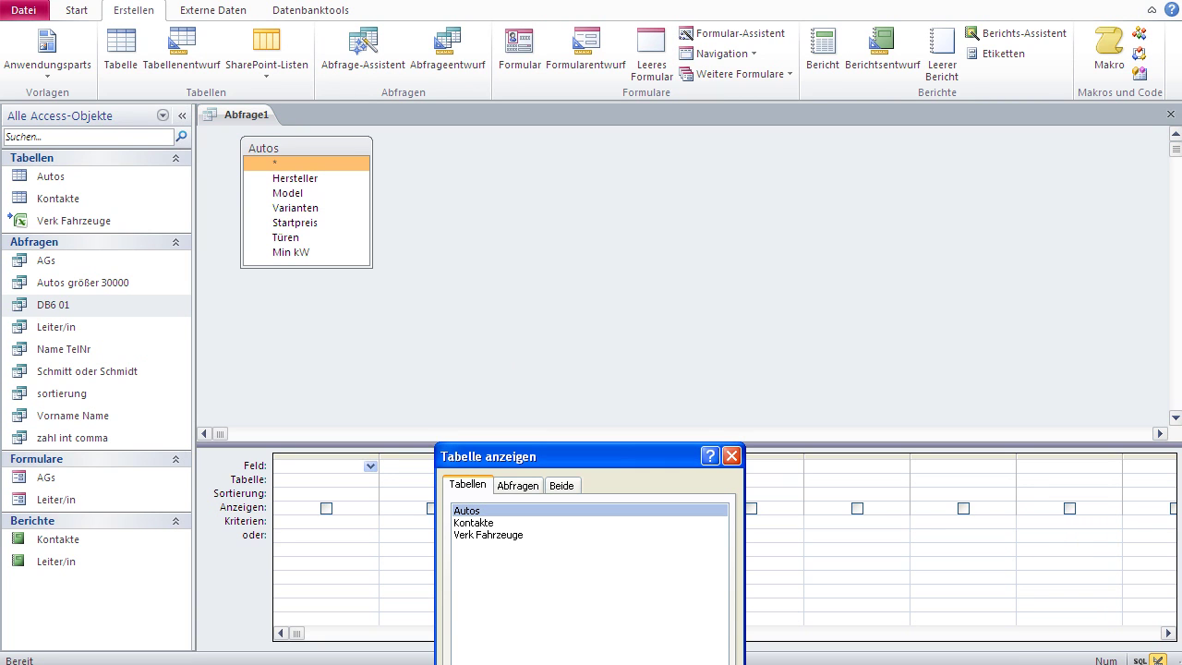
{"action": "left_click", "coordinate": [646, 660]}
Add the fields Hersteller, Model, Varianten, Startpreis, Türen and Min kW from Autos to the query grid
{"action": "left_click_drag", "start_coordinate": [319, 217], "coordinate": [295, 184]}
{"action": "double_click", "coordinate": [295, 179]}
{"action": "double_click", "coordinate": [296, 193]}
{"action": "double_click", "coordinate": [297, 208]}
{"action": "double_click", "coordinate": [300, 223]}
{"action": "double_click", "coordinate": [295, 239]}
{"action": "double_click", "coordinate": [293, 253]}
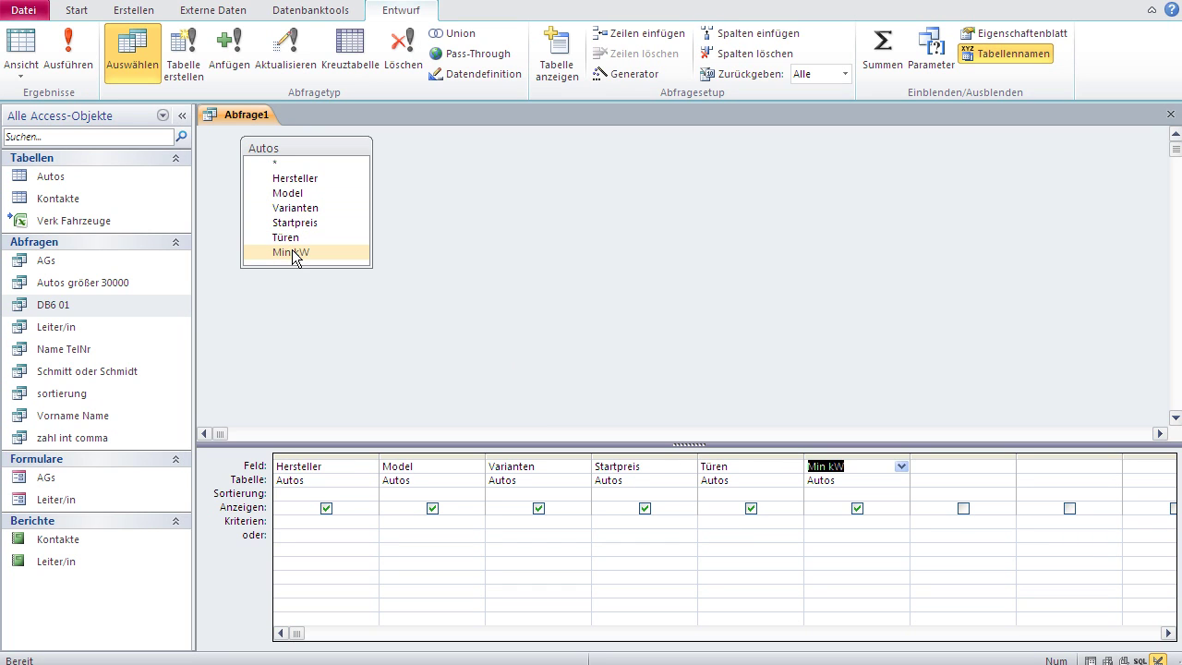
Show the unfiltered query in datasheet view, look through its records, and return to design view
{"action": "left_click", "coordinate": [20, 44]}
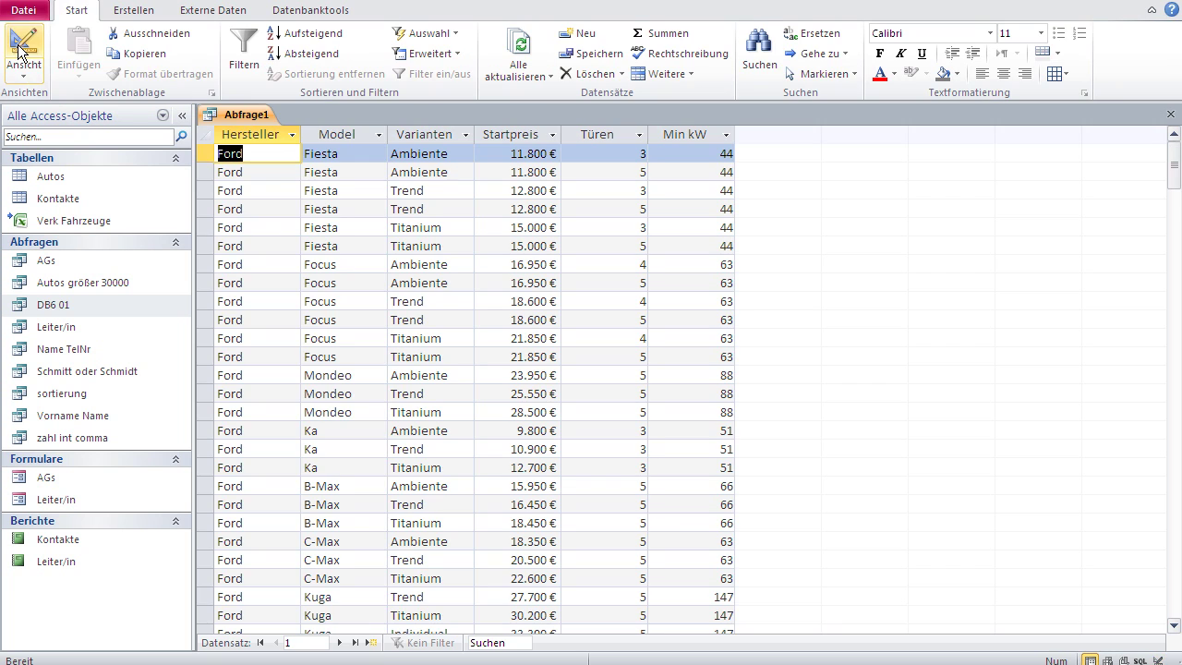
{"action": "left_click", "coordinate": [448, 394]}
{"action": "scroll", "coordinate": [448, 388], "scroll_direction": "down", "scroll_amount": 14}
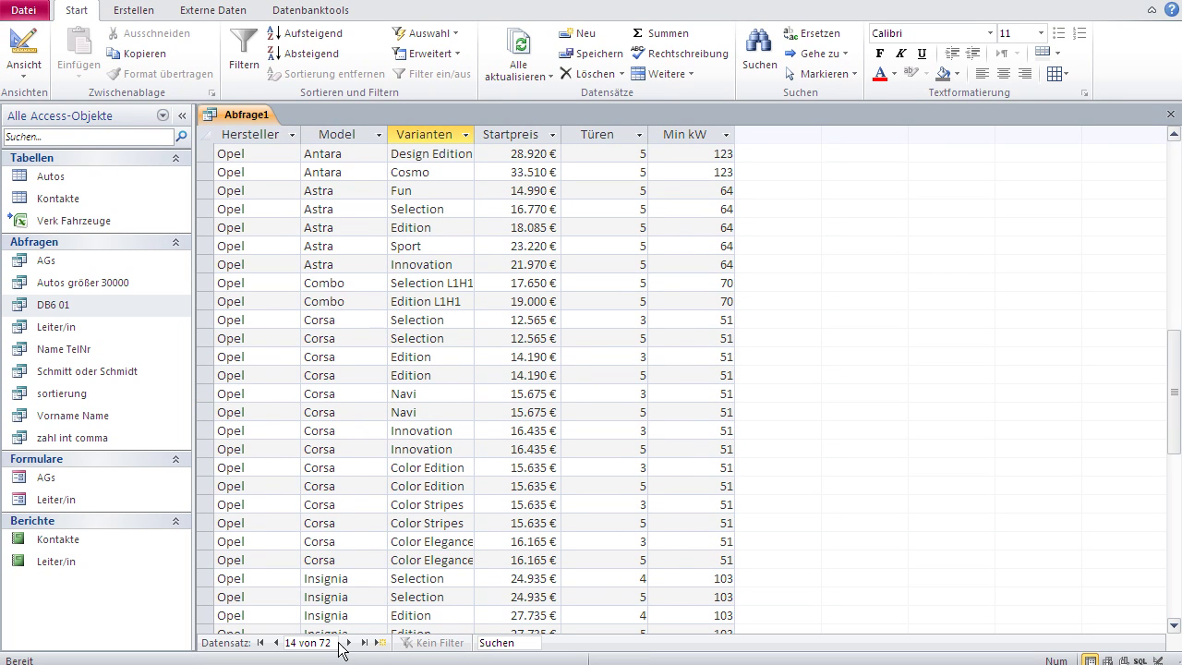
{"action": "scroll", "coordinate": [425, 377], "scroll_direction": "up", "scroll_amount": 5}
{"action": "scroll", "coordinate": [425, 376], "scroll_direction": "up", "scroll_amount": 8}
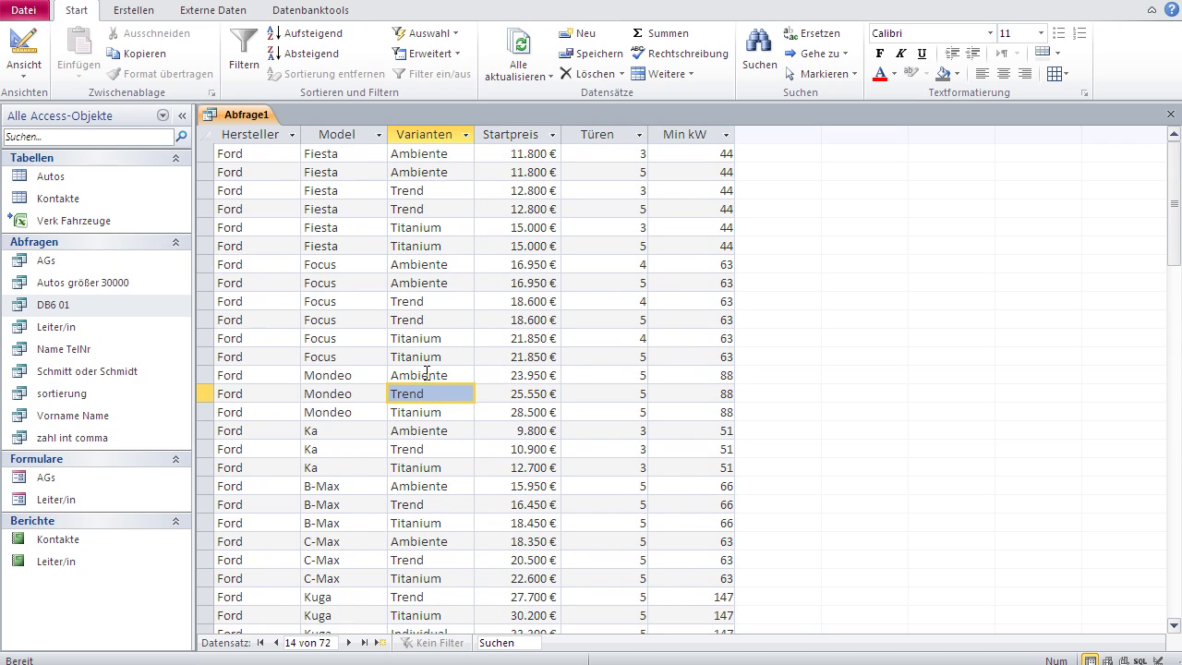
{"action": "left_click", "coordinate": [458, 155]}
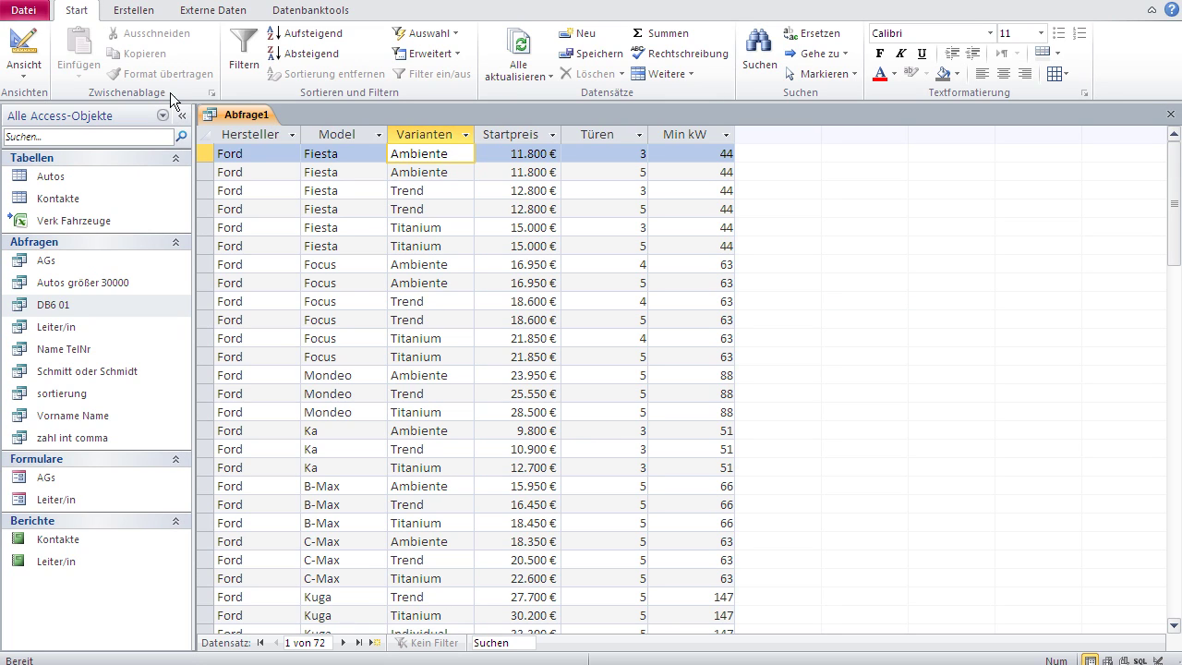
{"action": "left_click", "coordinate": [25, 52]}
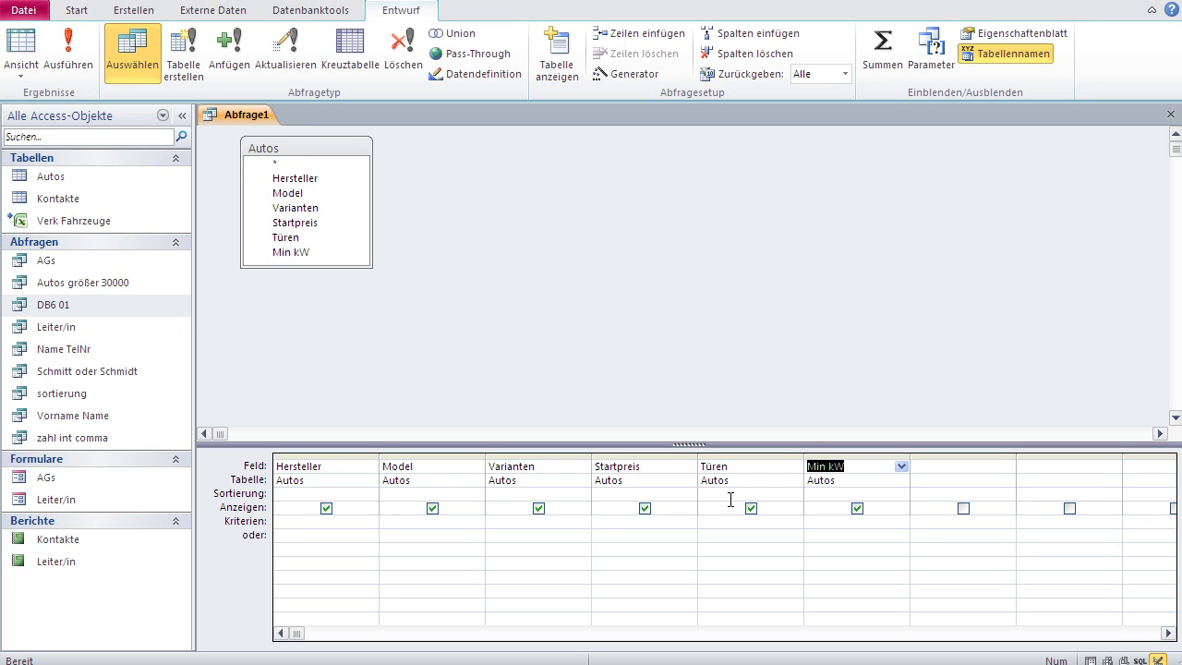
{"action": "left_click", "coordinate": [731, 494]}
{"action": "left_click", "coordinate": [796, 496]}
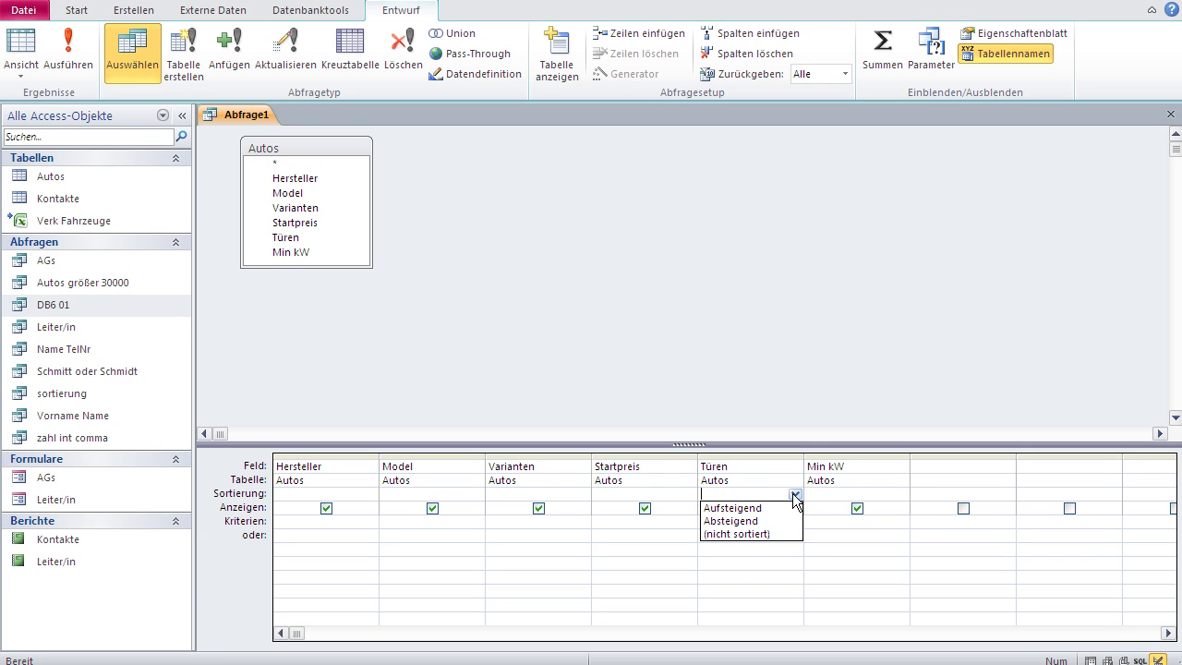
{"action": "left_click", "coordinate": [741, 583]}
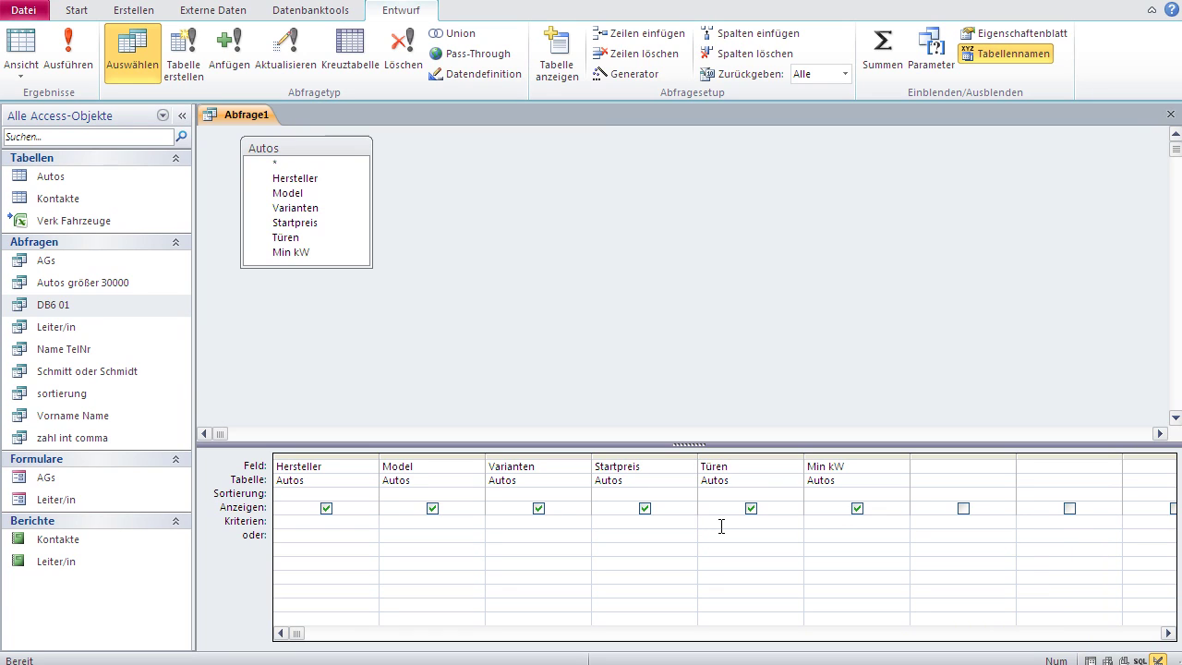
Set the criterion of the Türen field to 3 and show the filtered records in datasheet view
{"action": "type", "text": "3"}
{"action": "left_click", "coordinate": [715, 544]}
{"action": "left_click", "coordinate": [20, 45]}
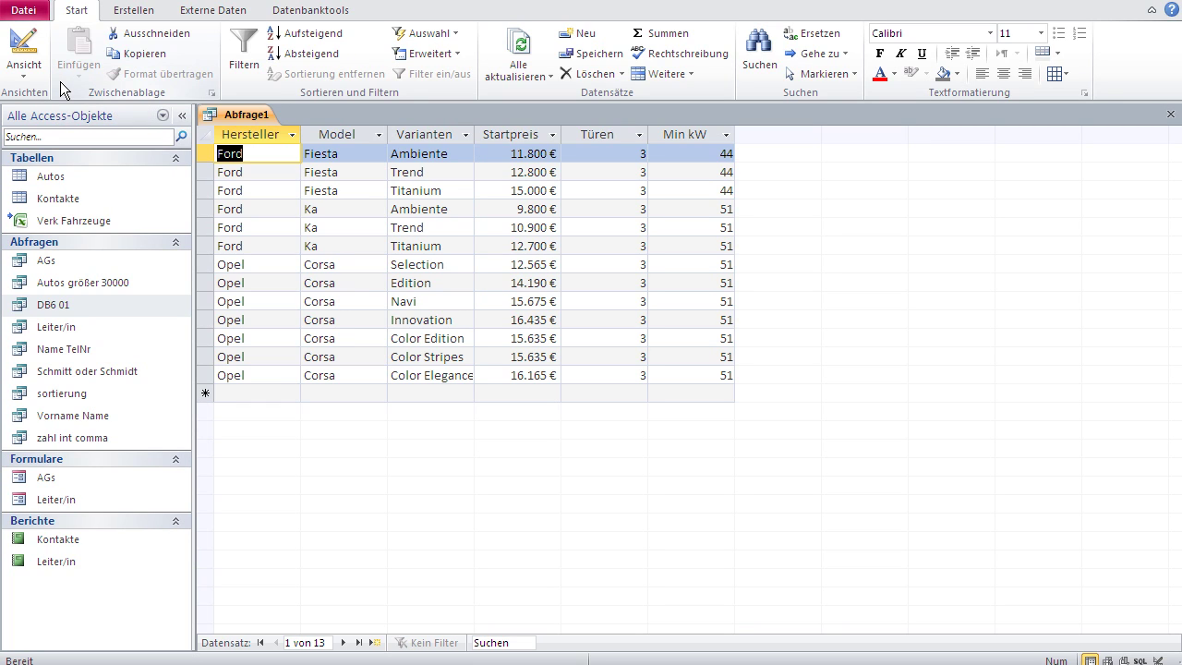
Switch the query to SQL view and examine its SELECT and WHERE clauses
{"action": "left_click", "coordinate": [23, 48]}
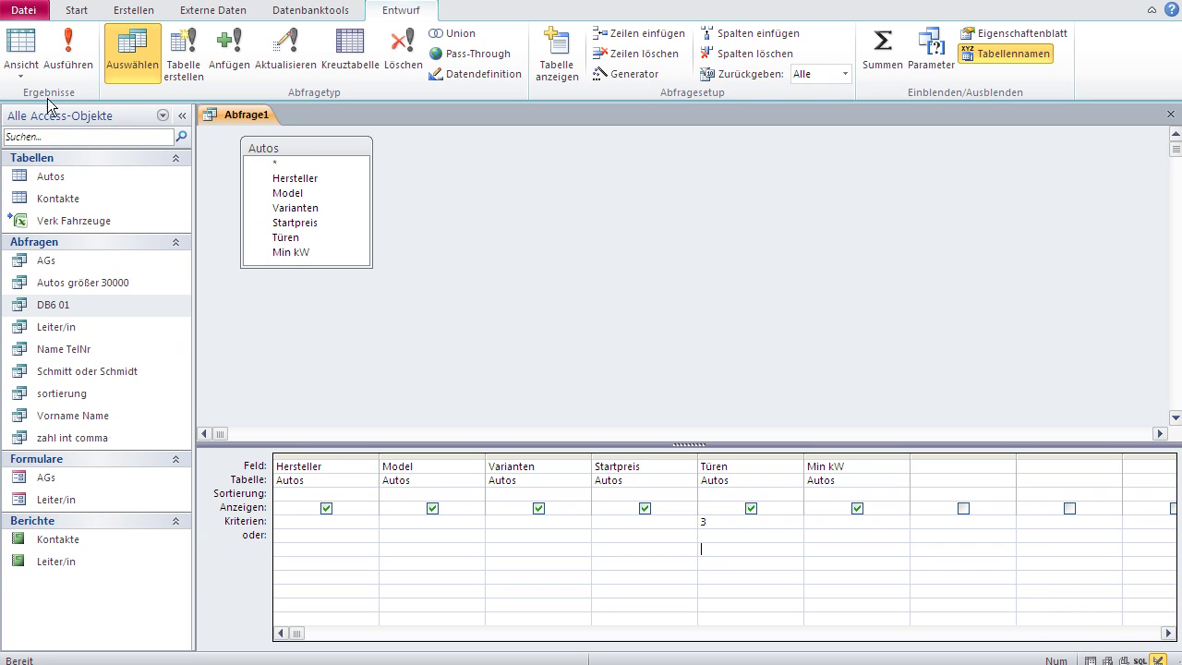
{"action": "left_click", "coordinate": [19, 80]}
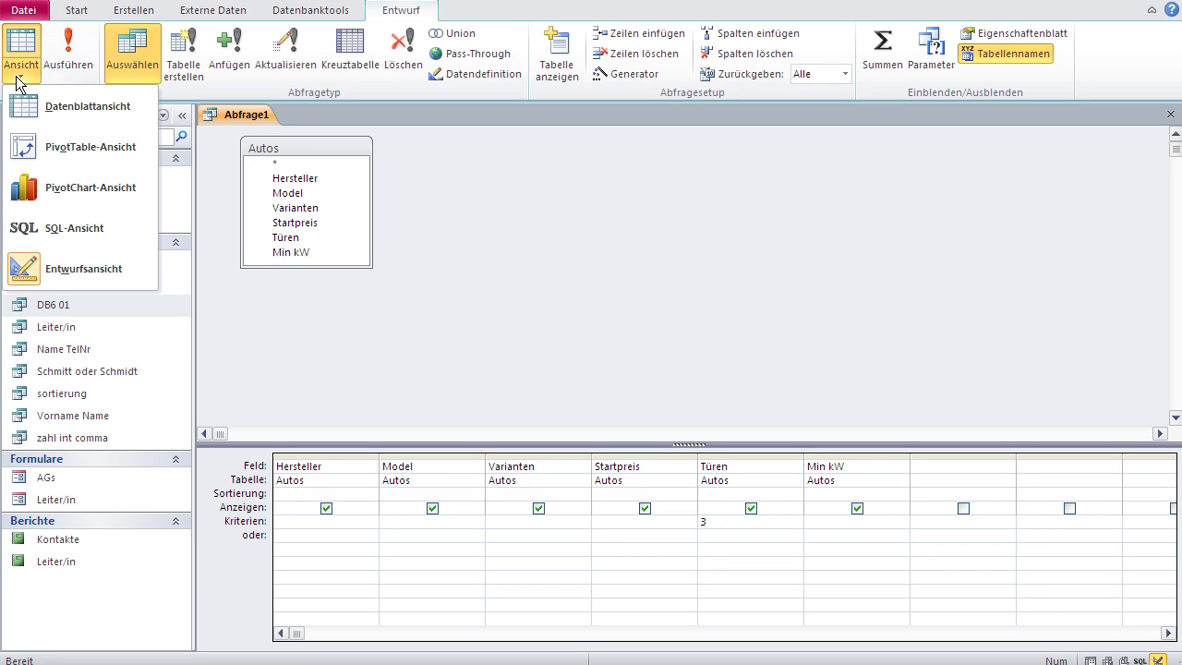
{"action": "left_click", "coordinate": [65, 223]}
{"action": "left_click", "coordinate": [279, 242]}
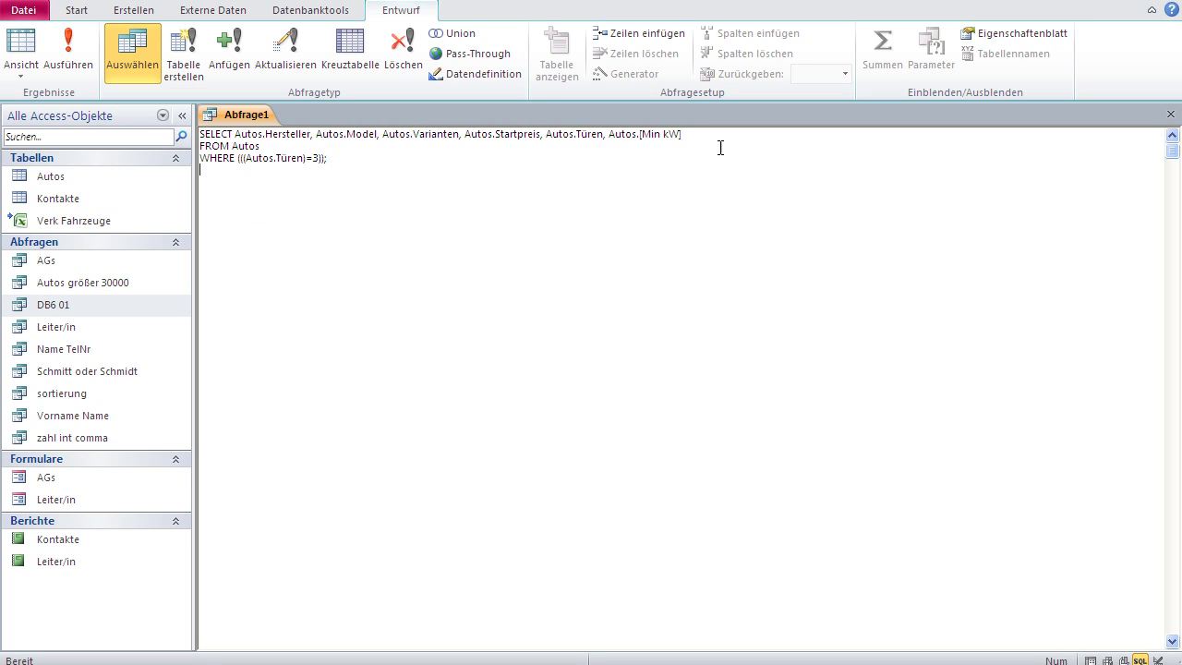
{"action": "left_click_drag", "start_coordinate": [702, 134], "coordinate": [192, 134]}
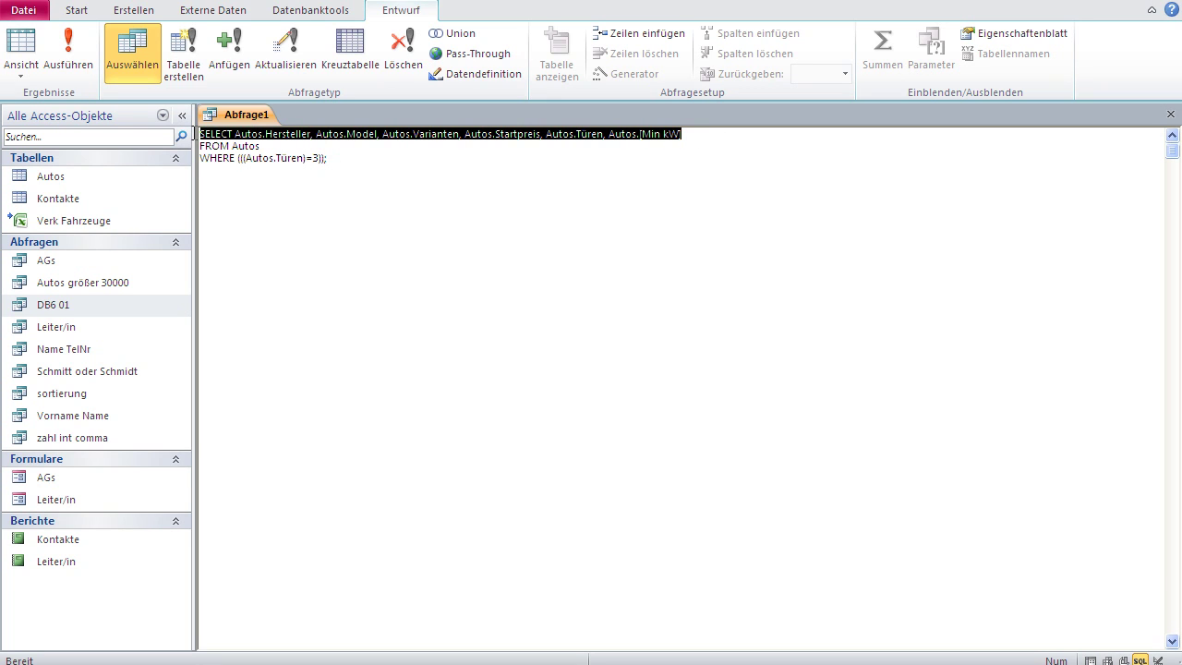
{"action": "left_click", "coordinate": [358, 169]}
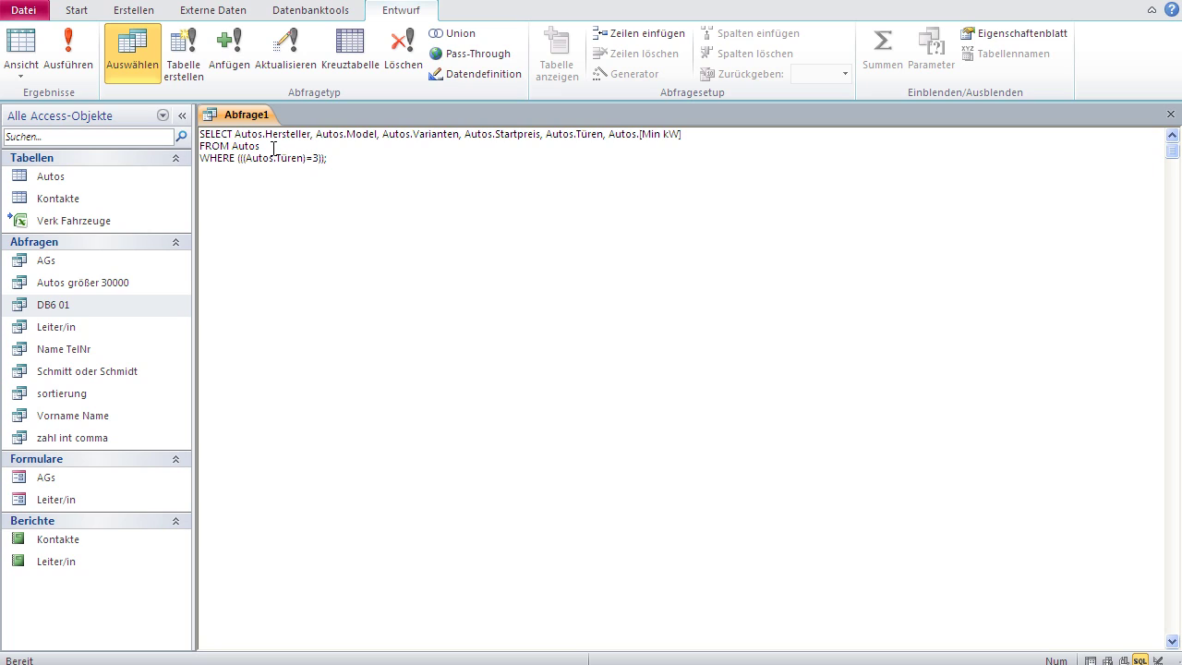
{"action": "left_click_drag", "start_coordinate": [344, 159], "coordinate": [200, 159]}
{"action": "left_click", "coordinate": [228, 177]}
Change the Türen value in the SQL WHERE clause to 5, check the records in datasheet view, and return to design view
{"action": "double_click", "coordinate": [315, 158]}
{"action": "type", "text": "5"}
{"action": "left_click", "coordinate": [20, 42]}
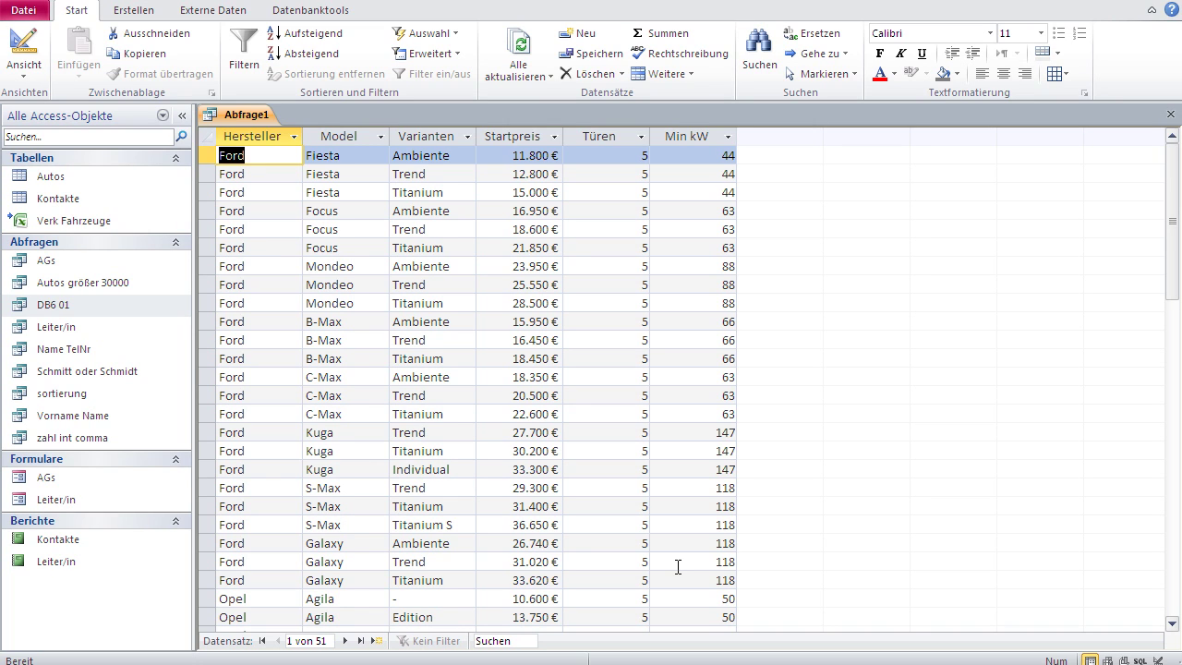
{"action": "left_click", "coordinate": [28, 53]}
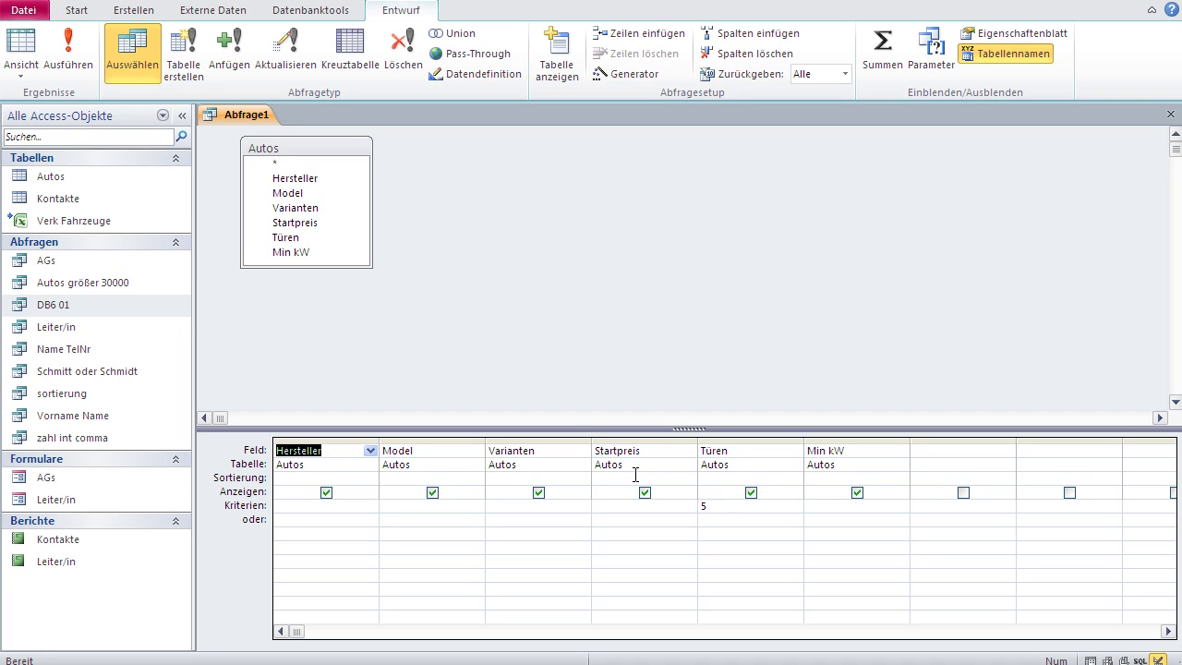
Save the query as "3 Türuge Autos" and close it
{"action": "right_click", "coordinate": [246, 115]}
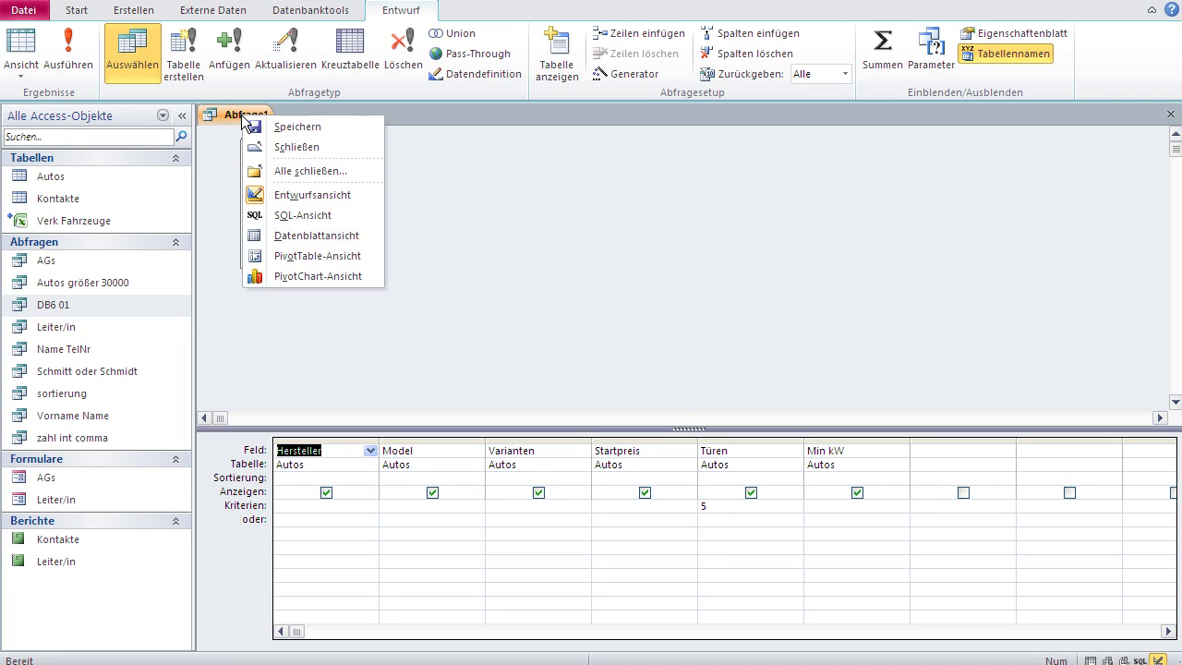
{"action": "left_click", "coordinate": [275, 125]}
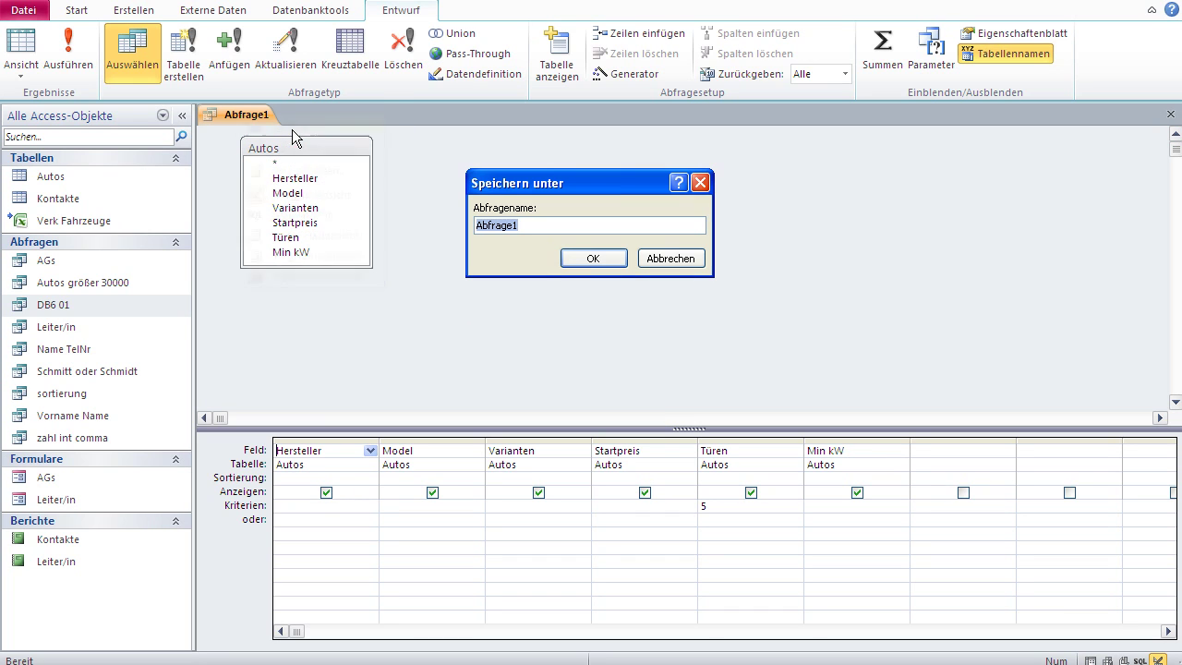
{"action": "type", "text": "3 Türuge Autos"}
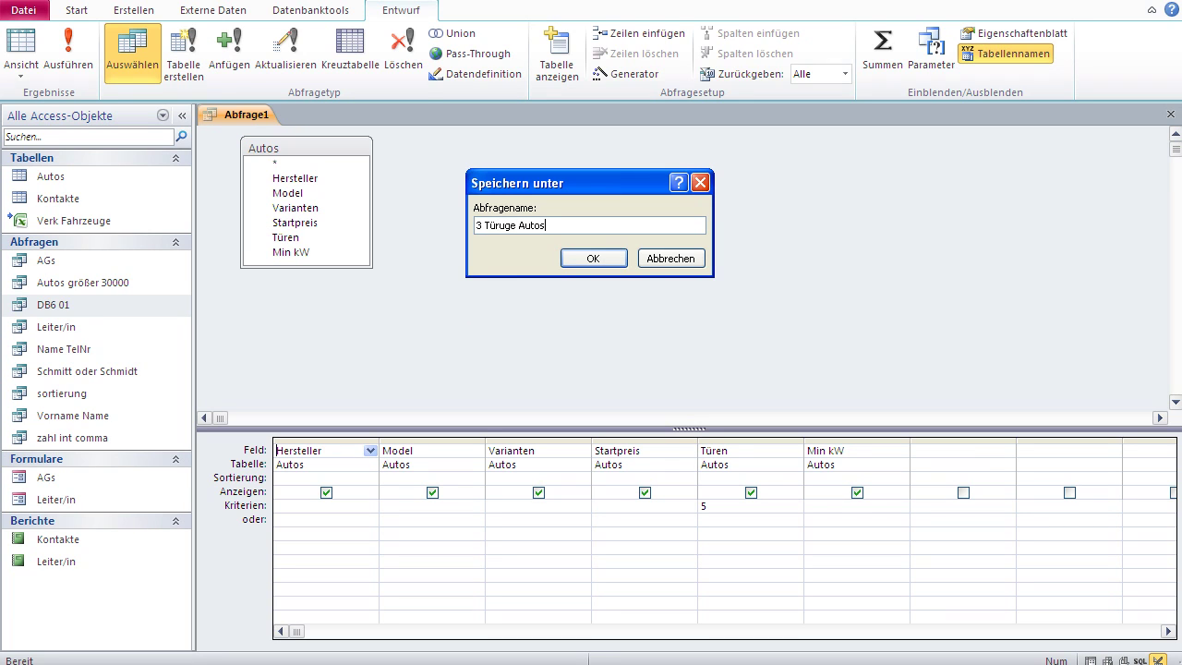
{"action": "left_click", "coordinate": [580, 261]}
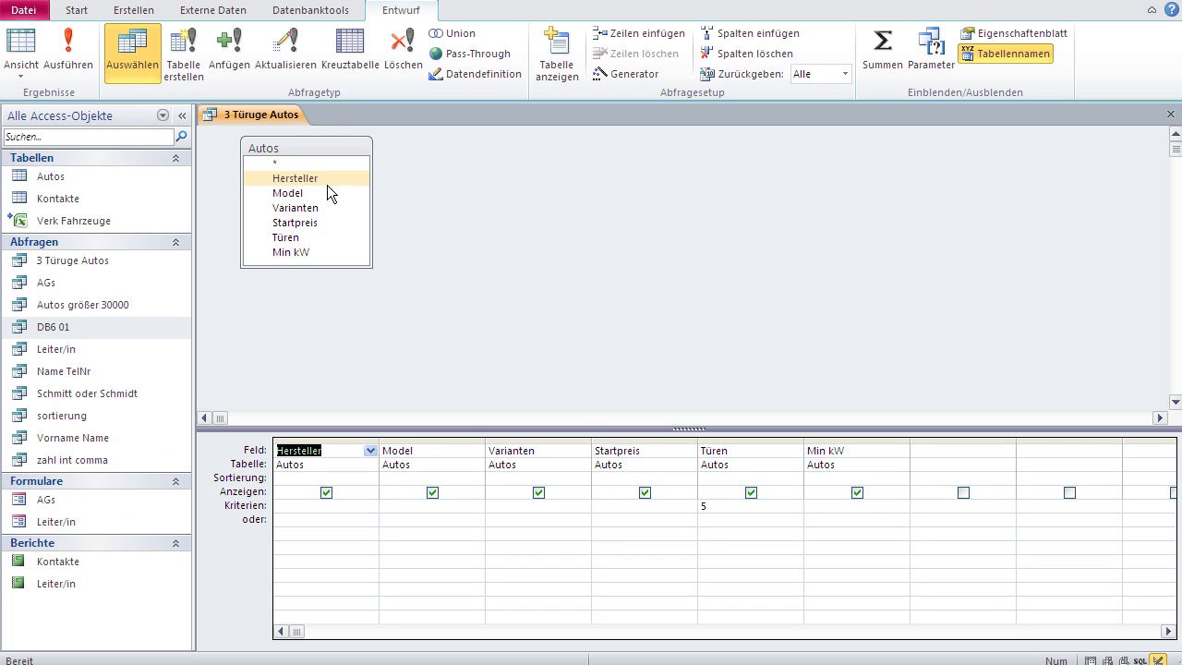
{"action": "right_click", "coordinate": [249, 115]}
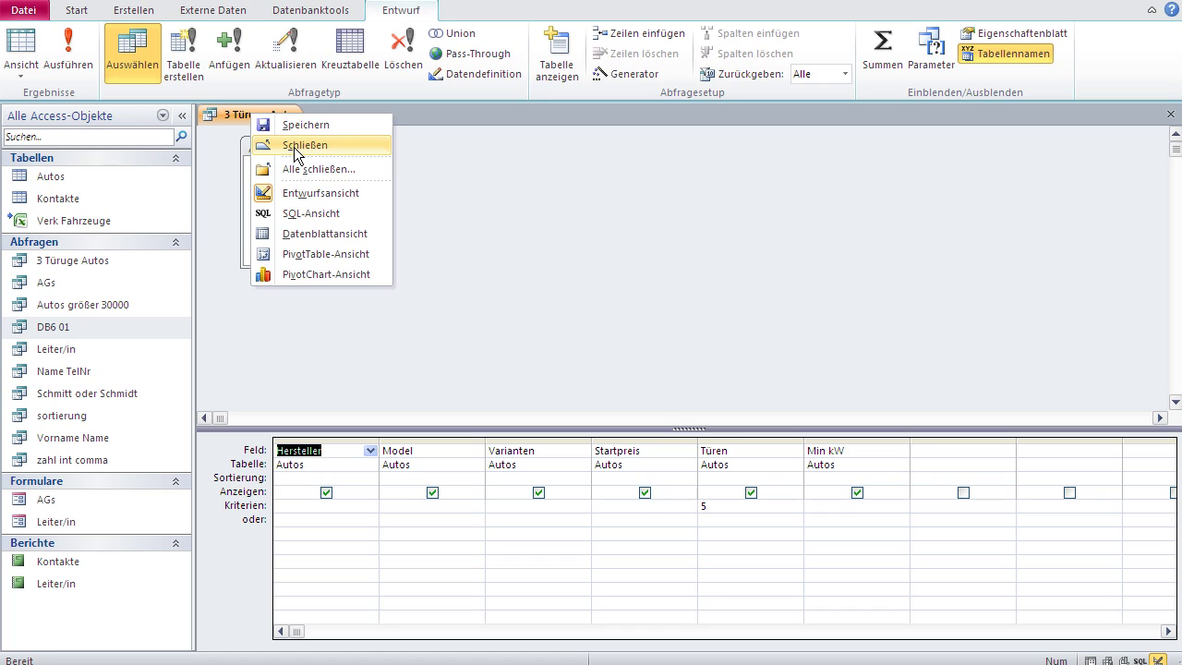
{"action": "left_click", "coordinate": [298, 145]}
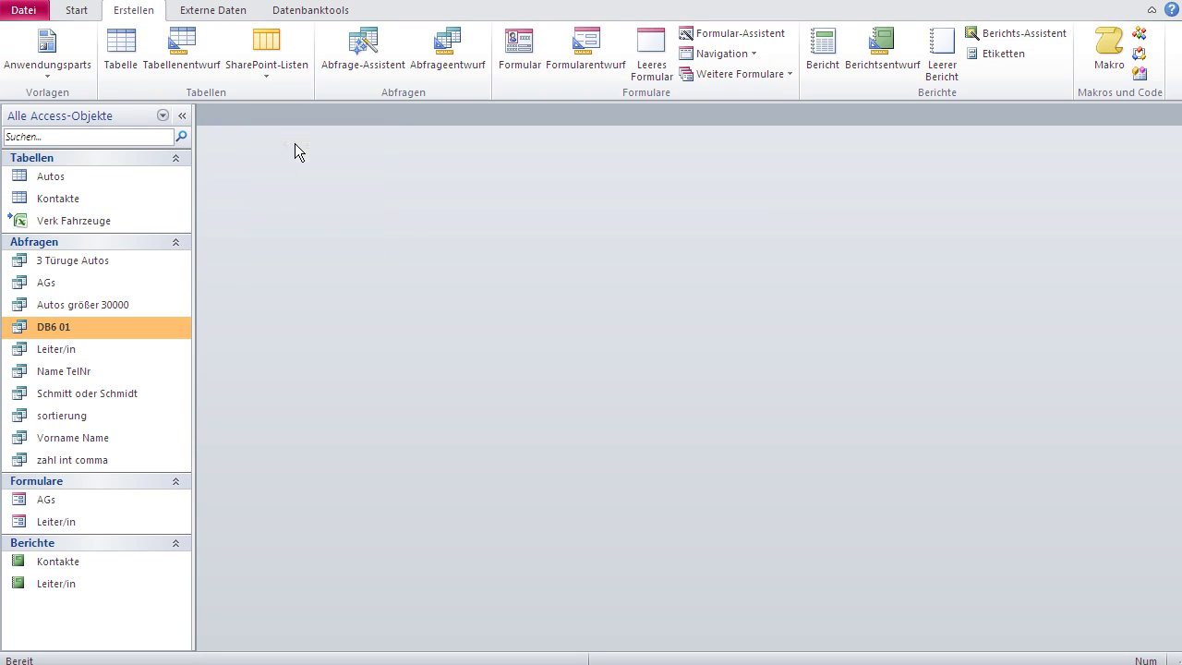
Open the saved query 3 Türuge Autos in design view and set the Türen criterion to 3
{"action": "double_click", "coordinate": [85, 262]}
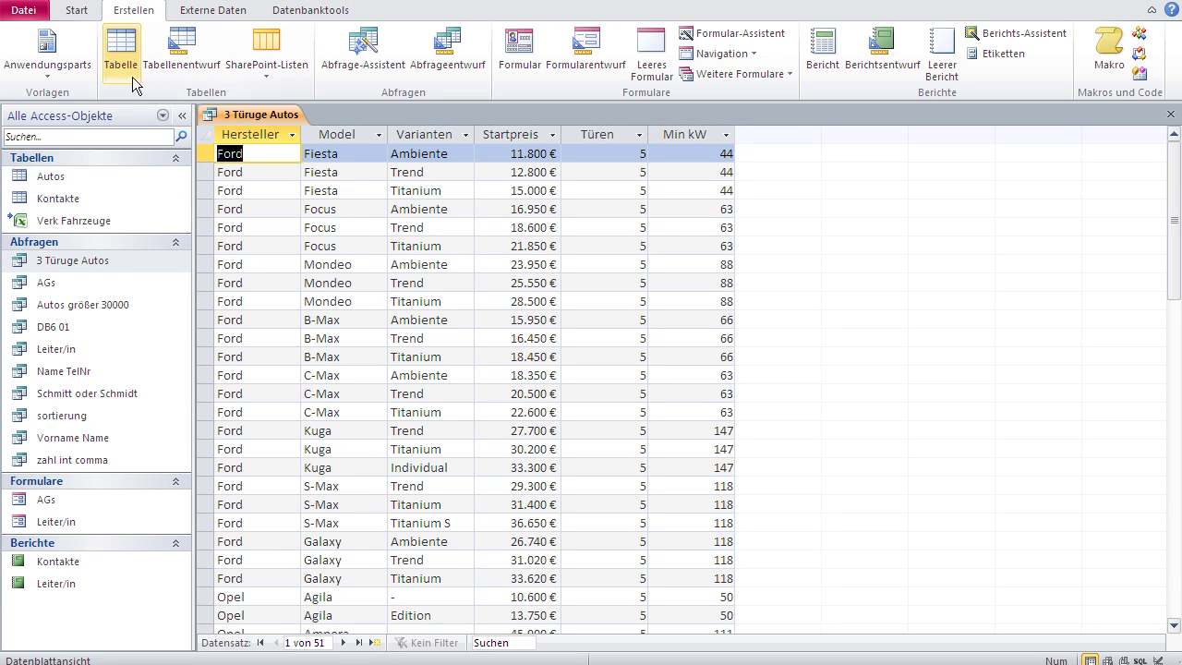
{"action": "left_click", "coordinate": [76, 11]}
{"action": "left_click", "coordinate": [22, 41]}
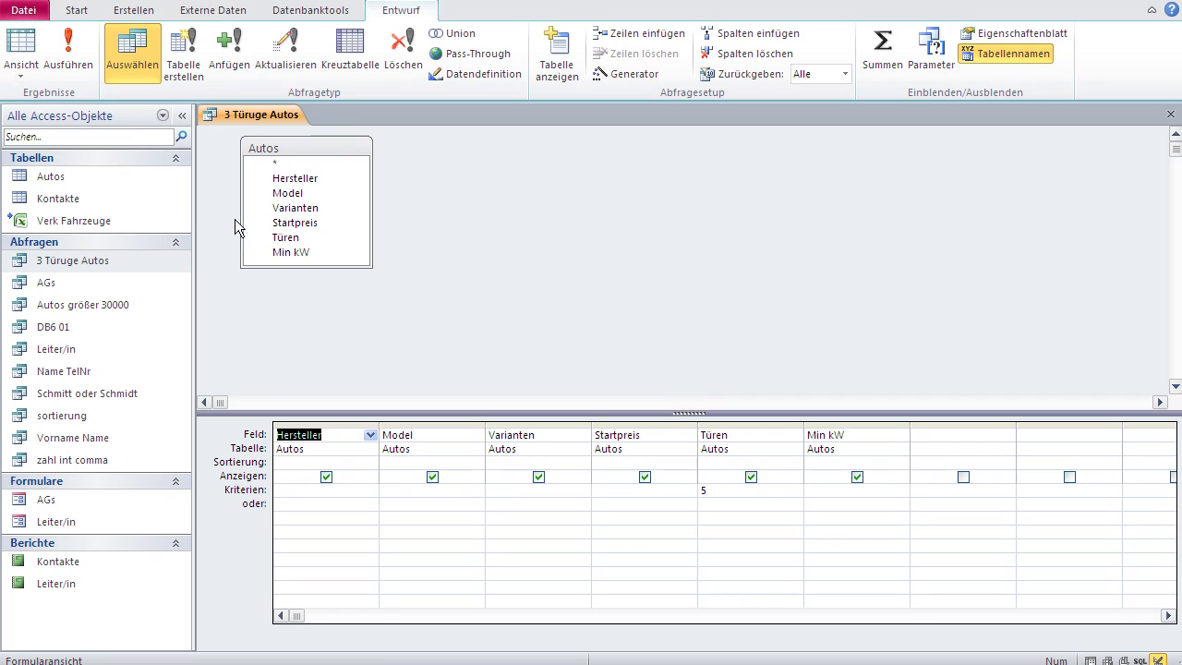
{"action": "left_click", "coordinate": [702, 491]}
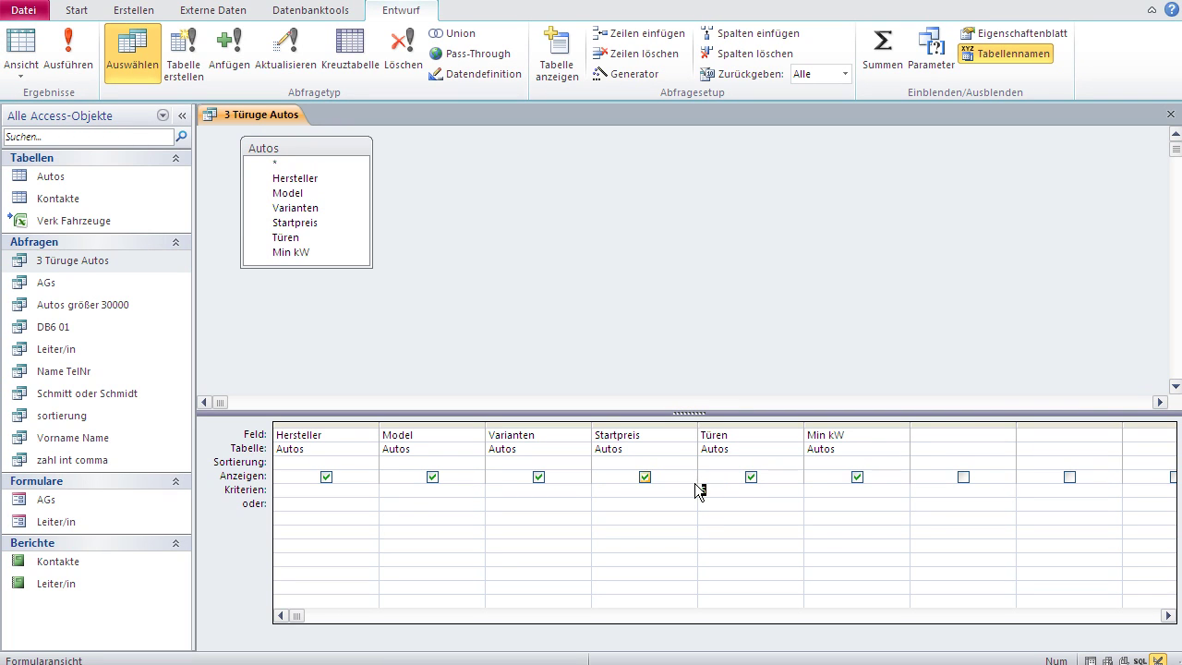
{"action": "type", "text": "3"}
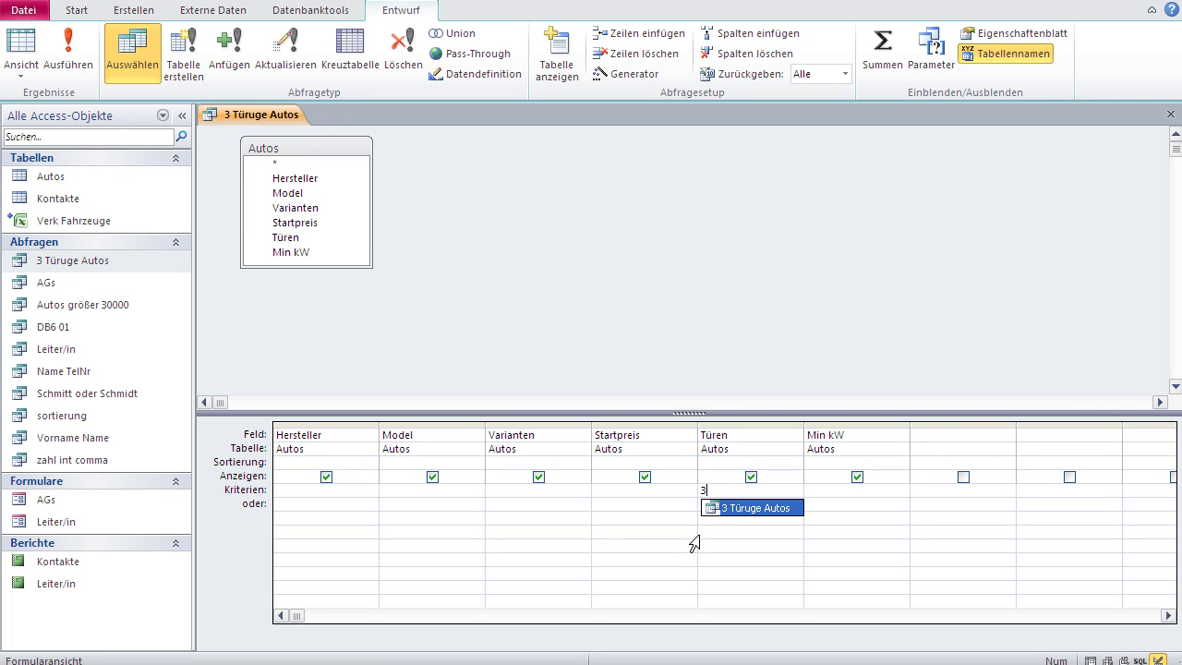
{"action": "left_click", "coordinate": [620, 319]}
Save the changes to the 3 Türuge Autos query and close it
{"action": "right_click", "coordinate": [429, 223]}
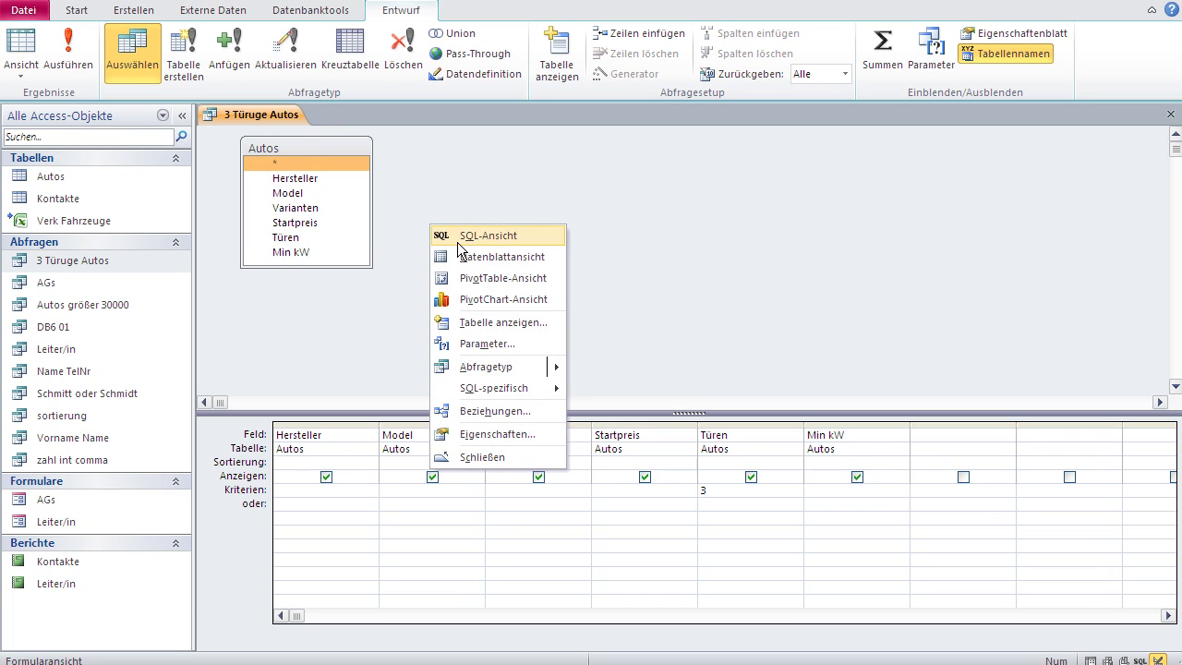
{"action": "right_click", "coordinate": [239, 110]}
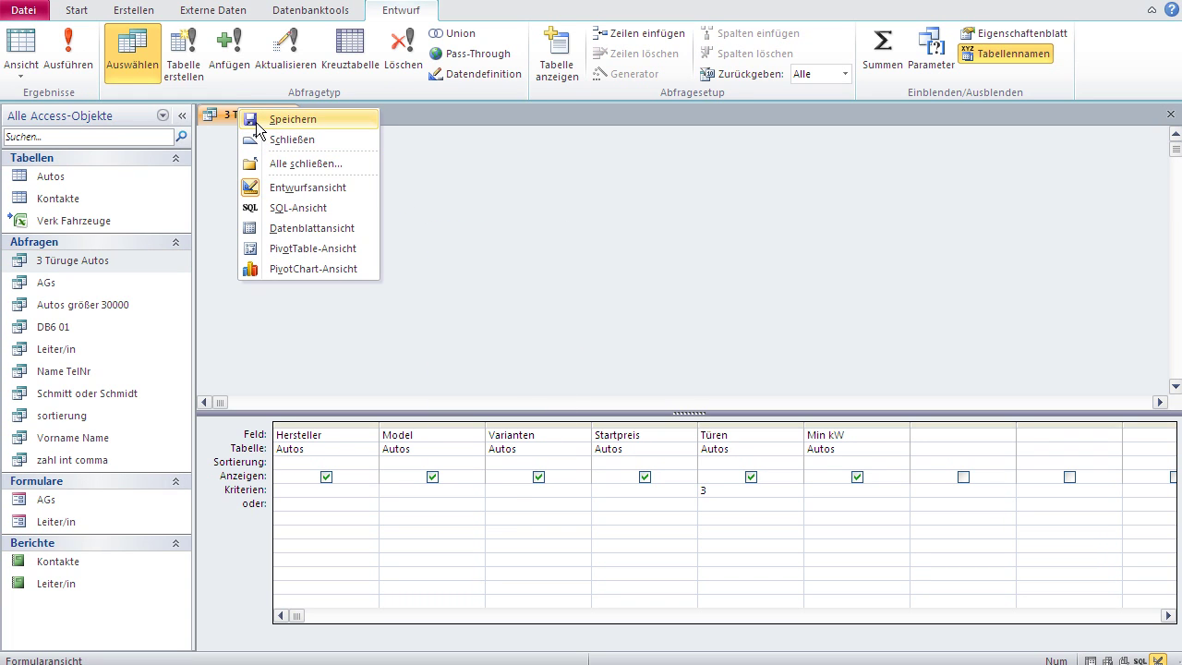
{"action": "left_click", "coordinate": [257, 122]}
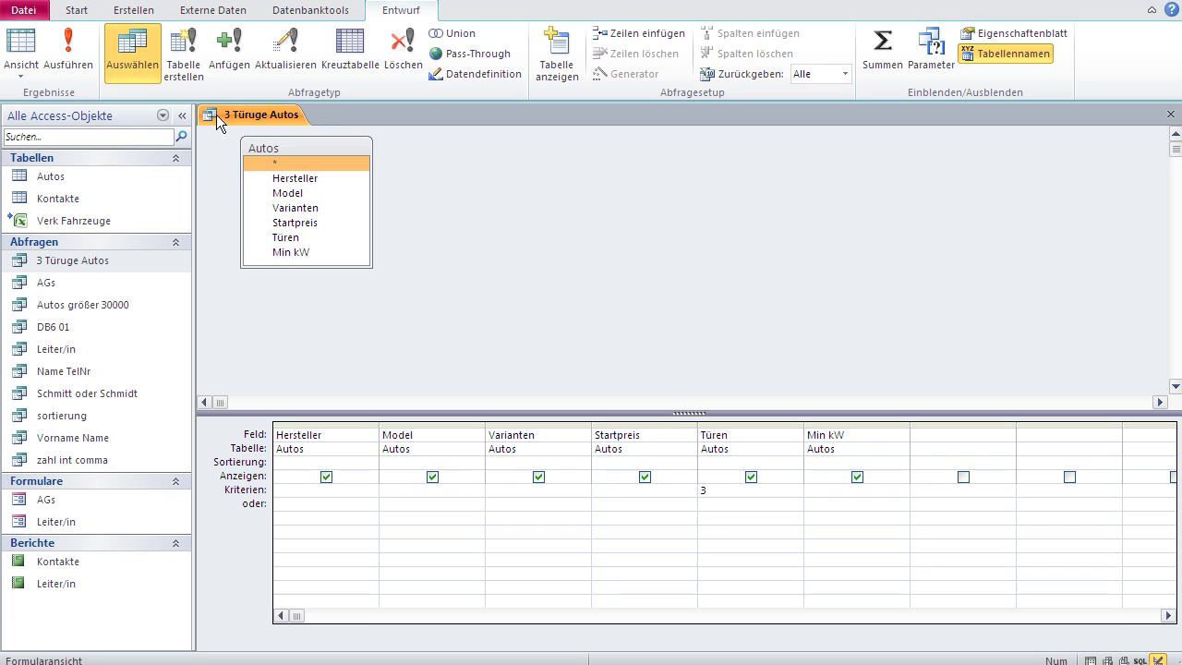
{"action": "right_click", "coordinate": [219, 112]}
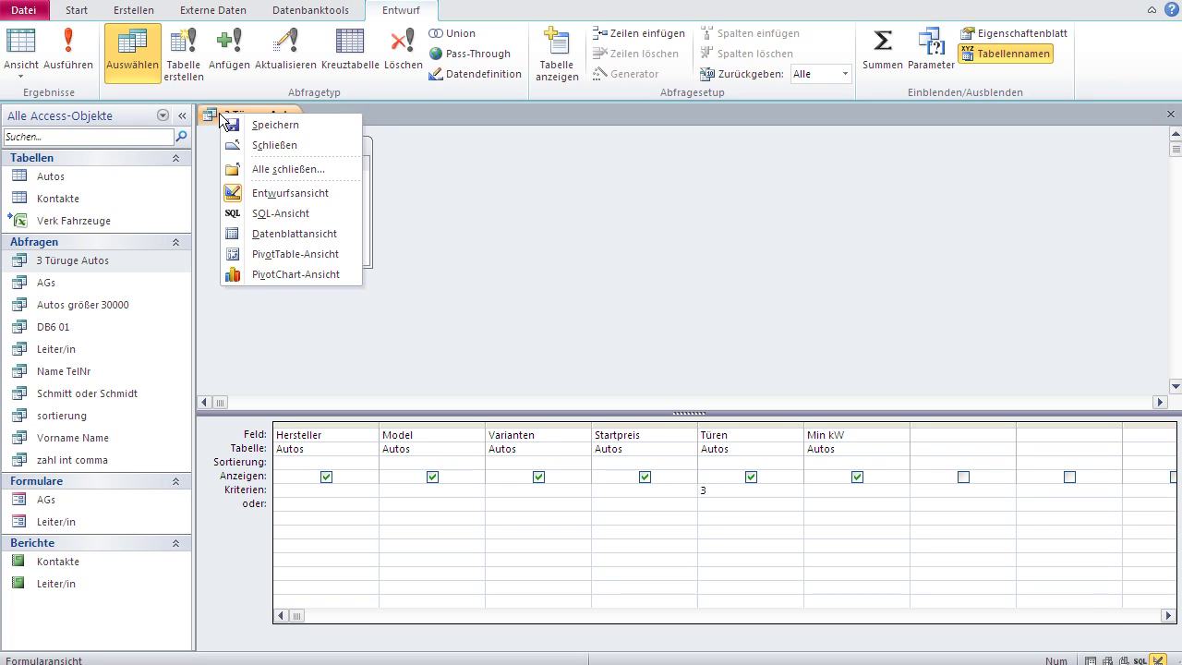
{"action": "left_click", "coordinate": [259, 148]}
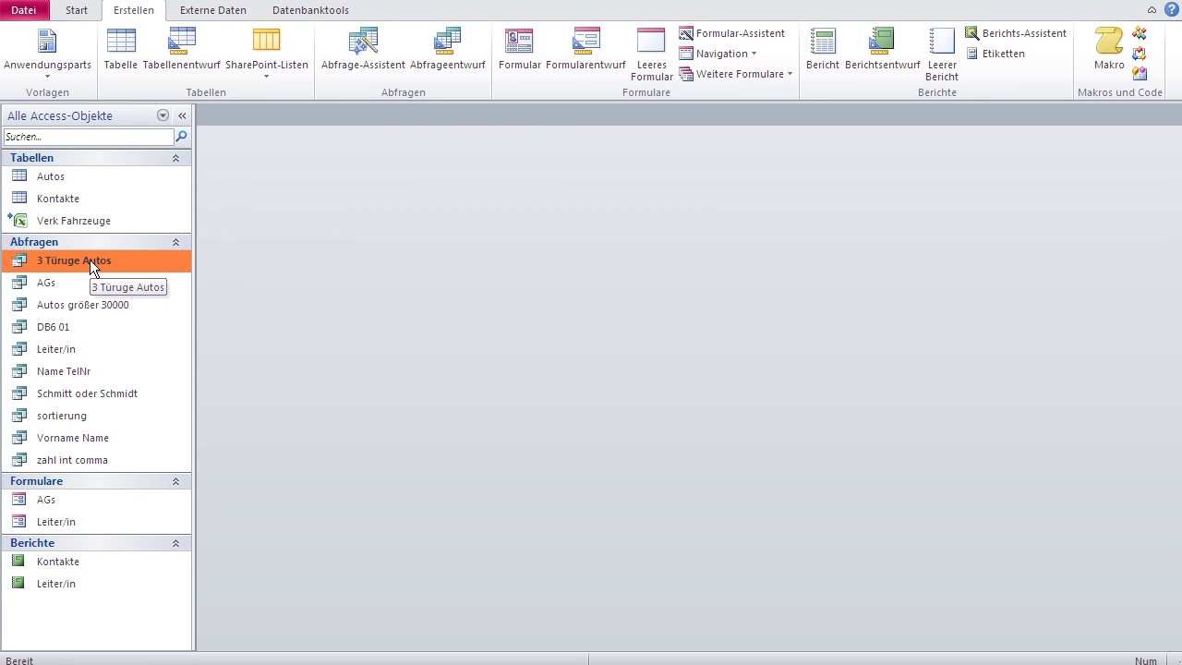
Open the saved query 3 Türuge Autos, check its records and close it
{"action": "double_click", "coordinate": [90, 260]}
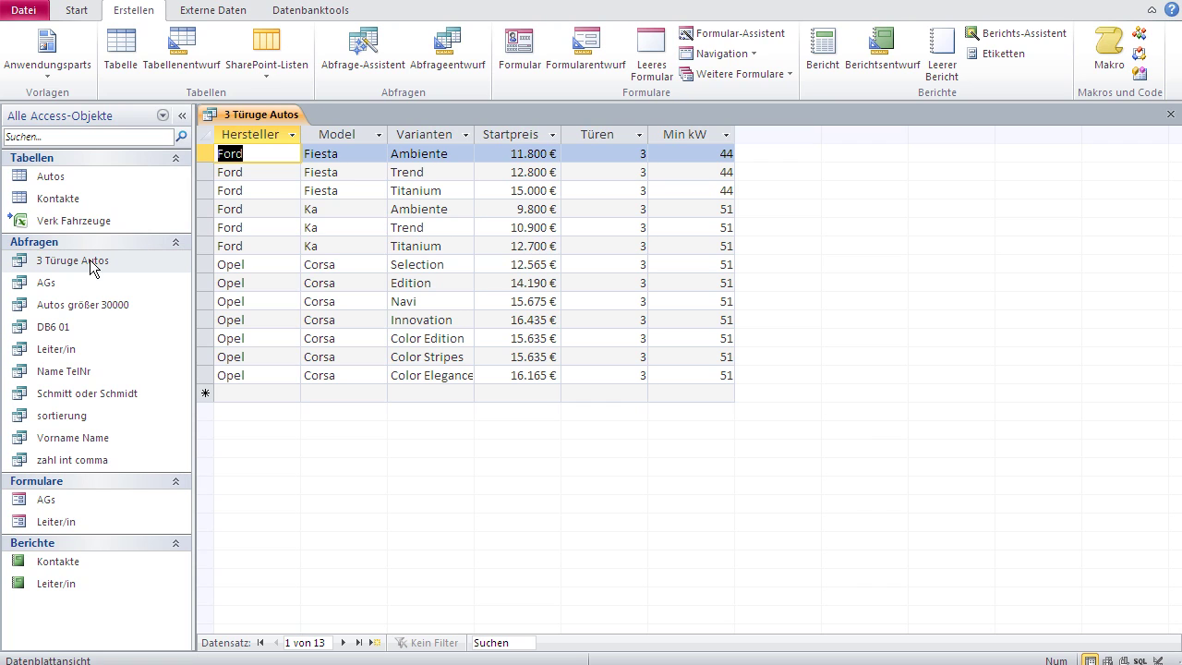
{"action": "right_click", "coordinate": [266, 113]}
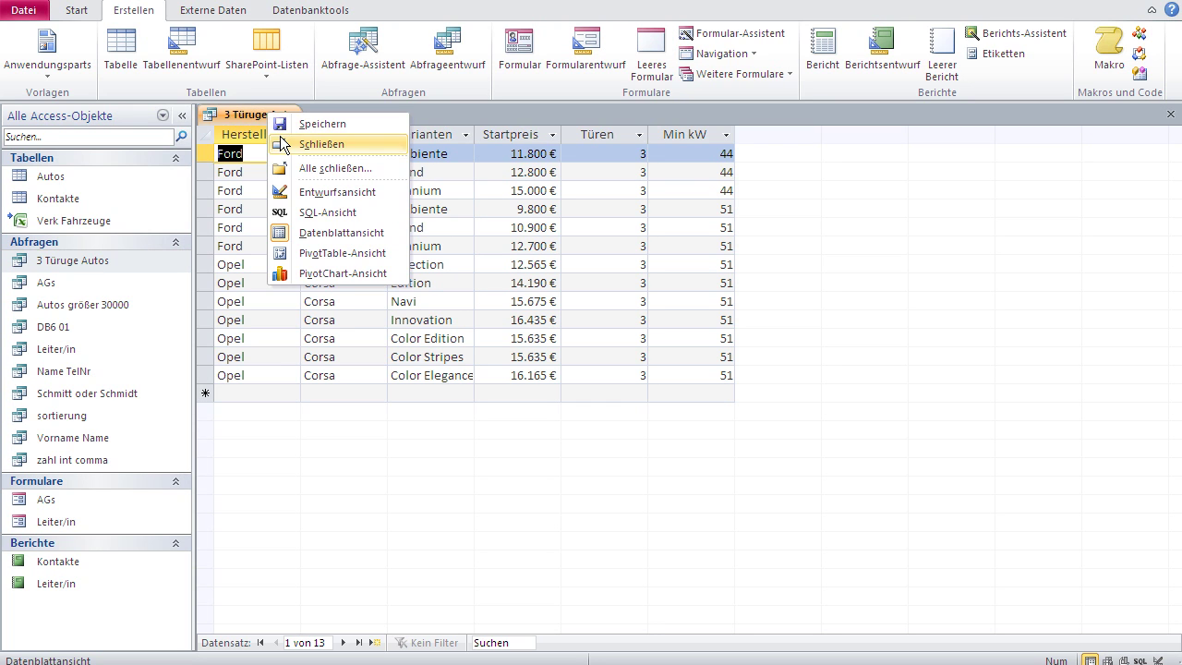
{"action": "left_click", "coordinate": [284, 145]}
Compare the records of the Autos table with those of the 3 Türuge Autos query, closing each after viewing
{"action": "left_click", "coordinate": [53, 176]}
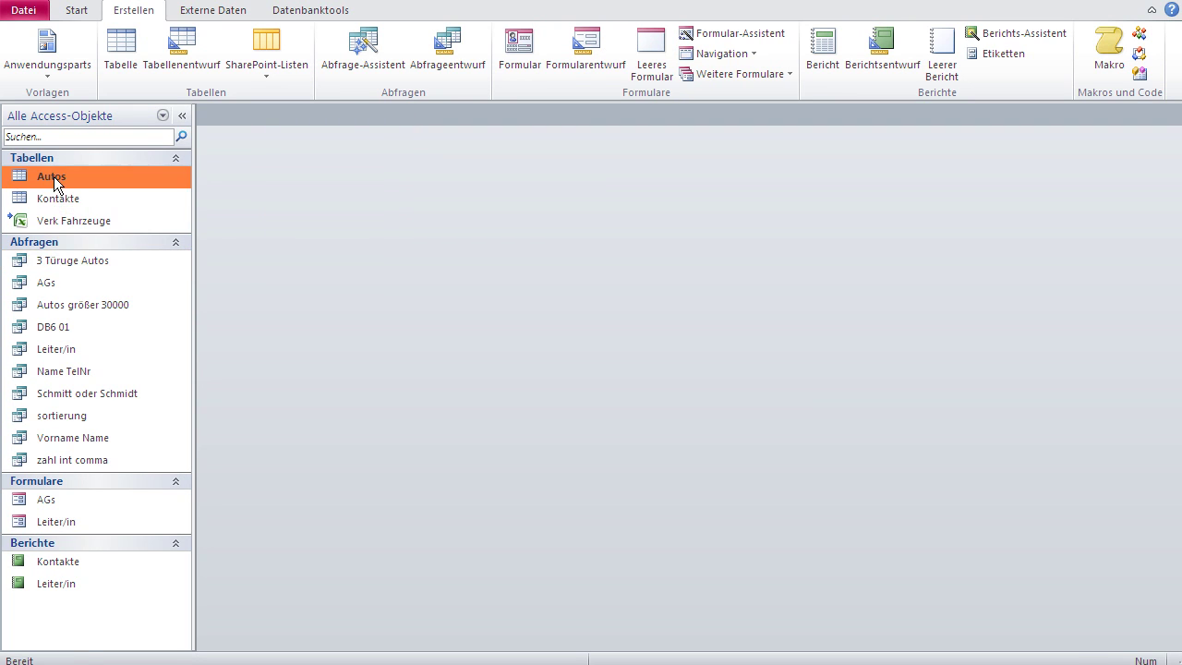
{"action": "double_click", "coordinate": [54, 177]}
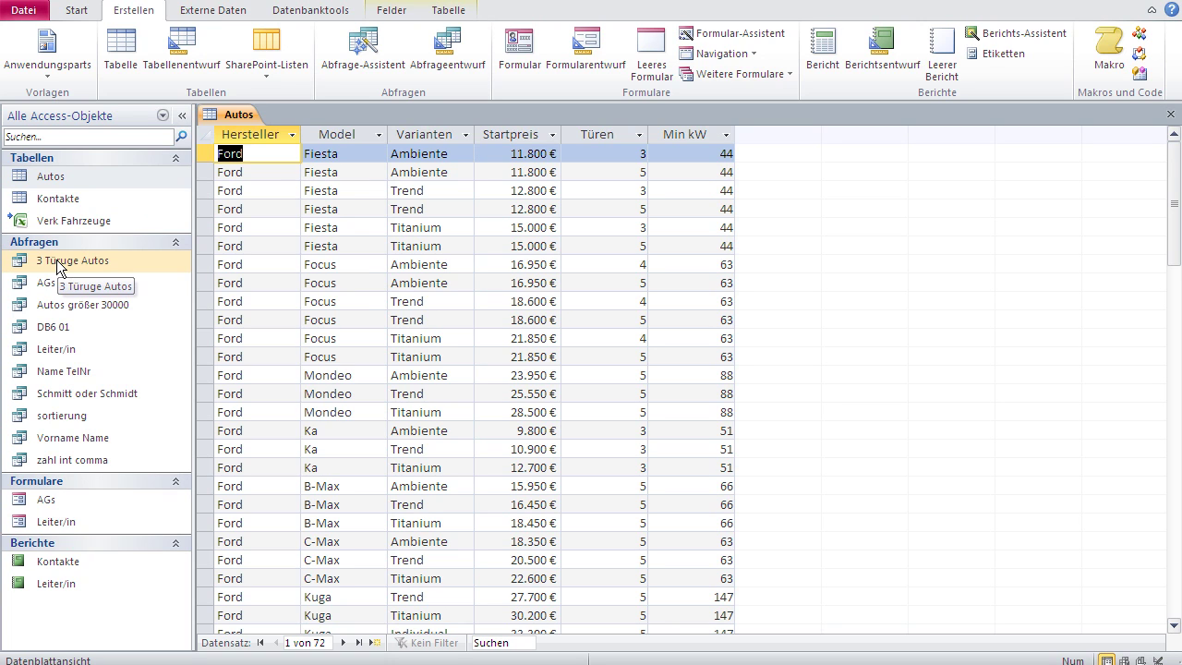
{"action": "right_click", "coordinate": [234, 112]}
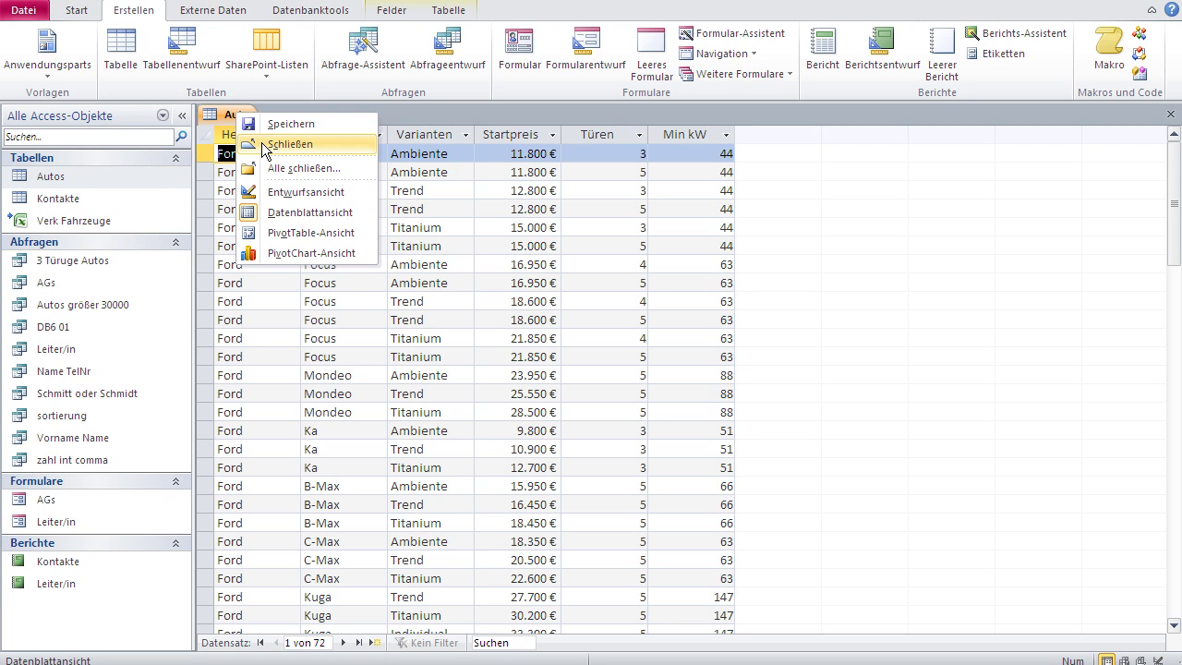
{"action": "left_click", "coordinate": [268, 144]}
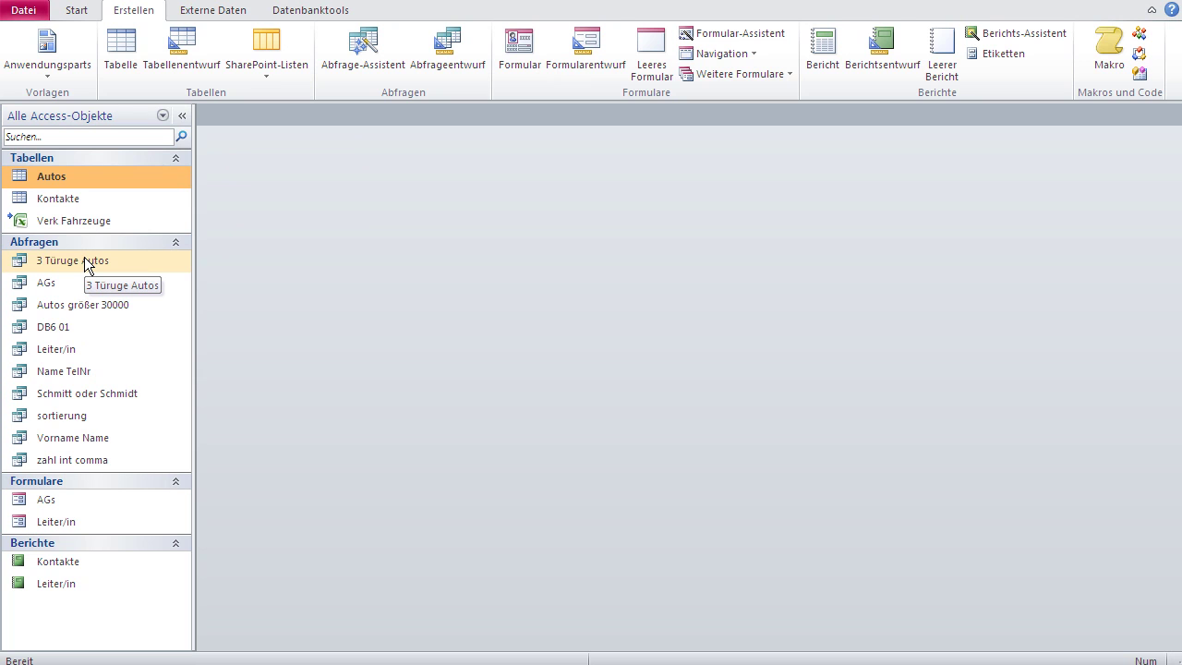
{"action": "double_click", "coordinate": [84, 258]}
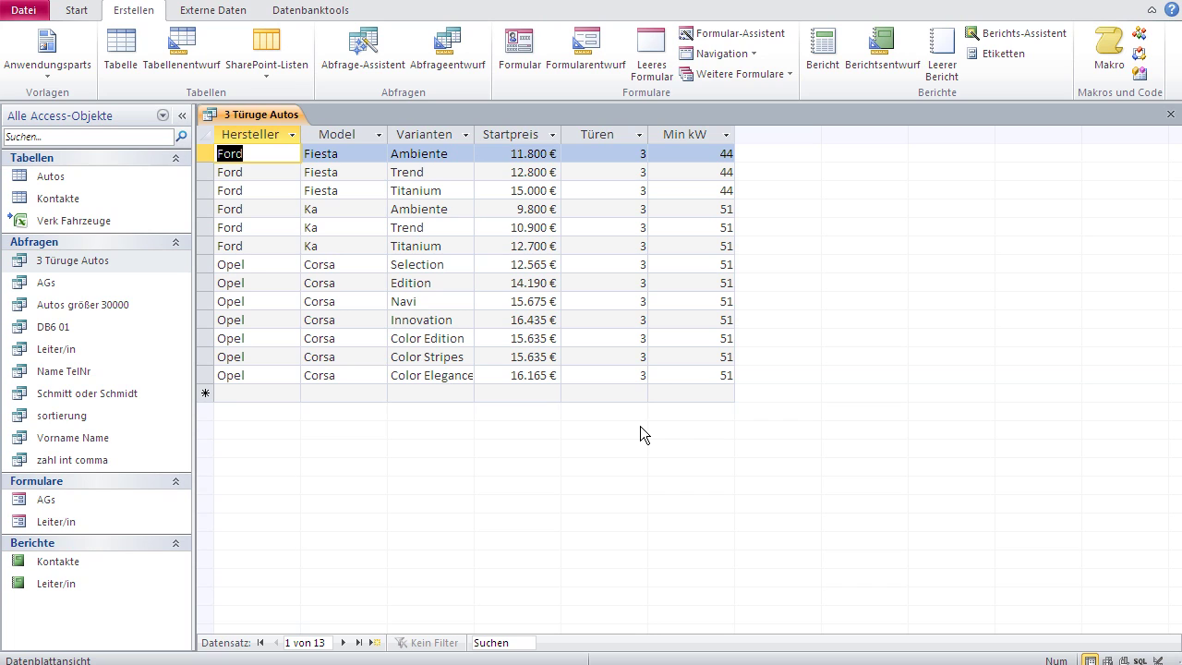
{"action": "right_click", "coordinate": [277, 113]}
{"action": "left_click", "coordinate": [311, 143]}
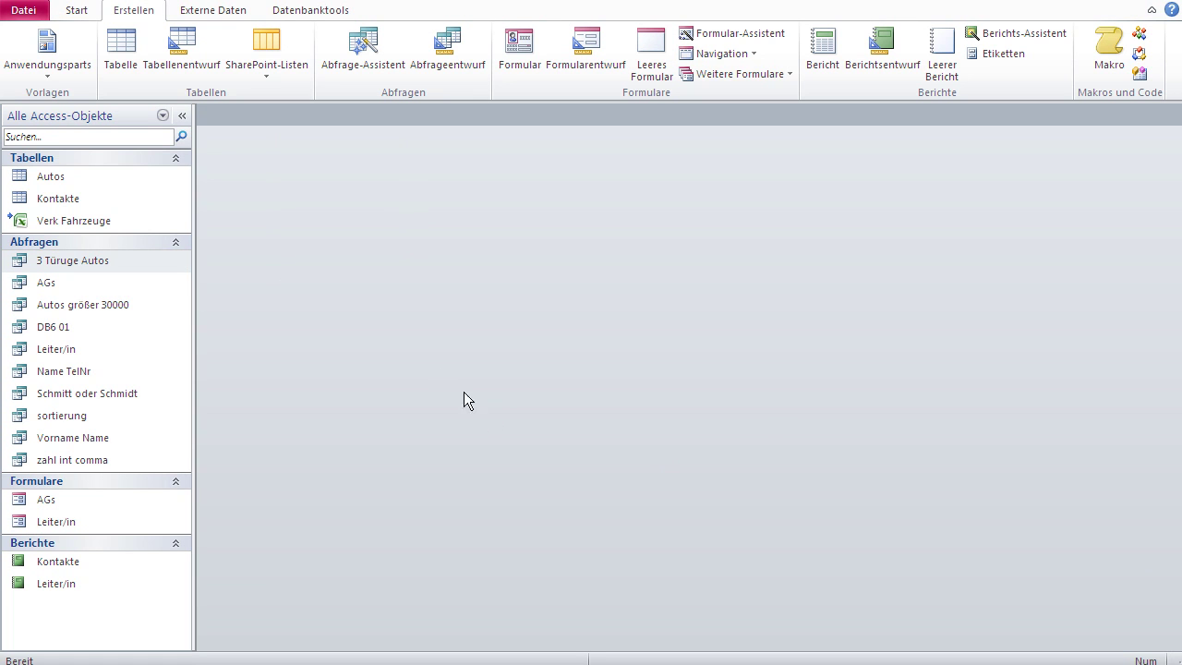
Create a new query in design view based on the Autos table
{"action": "left_click", "coordinate": [445, 52]}
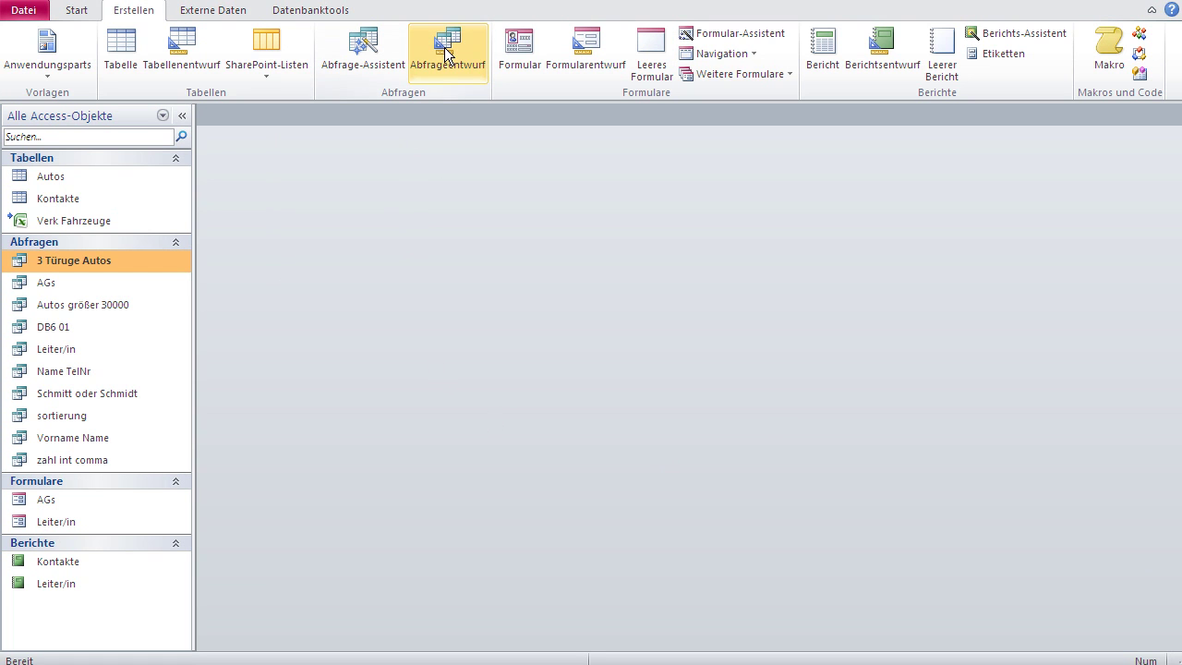
{"action": "left_click", "coordinate": [445, 52]}
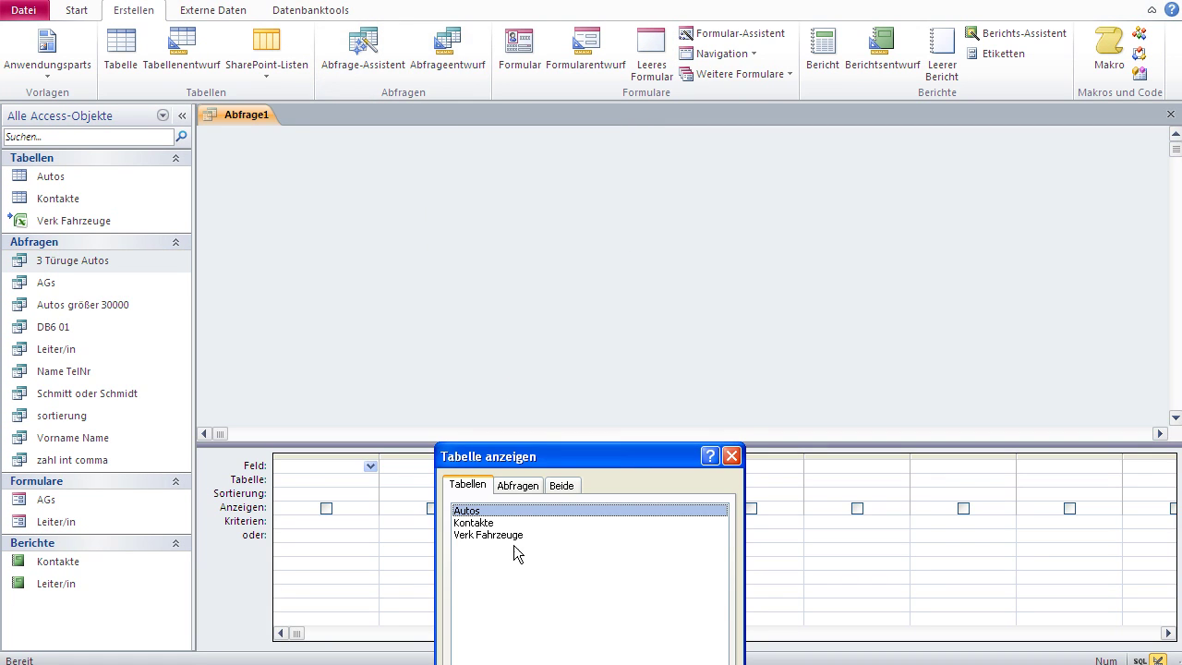
{"action": "key", "text": "Return"}
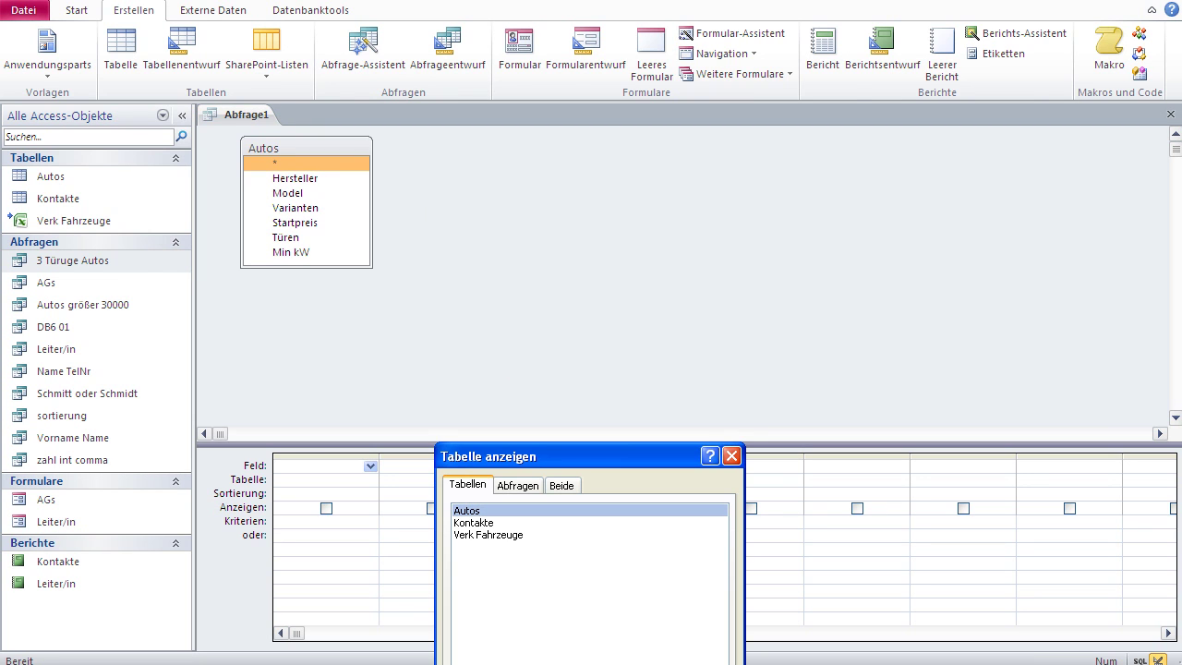
{"action": "key", "text": "Escape"}
Add the fields Hersteller, Model, Varianten, Startpreis, Türen and Min kW to the query grid
{"action": "double_click", "coordinate": [298, 179]}
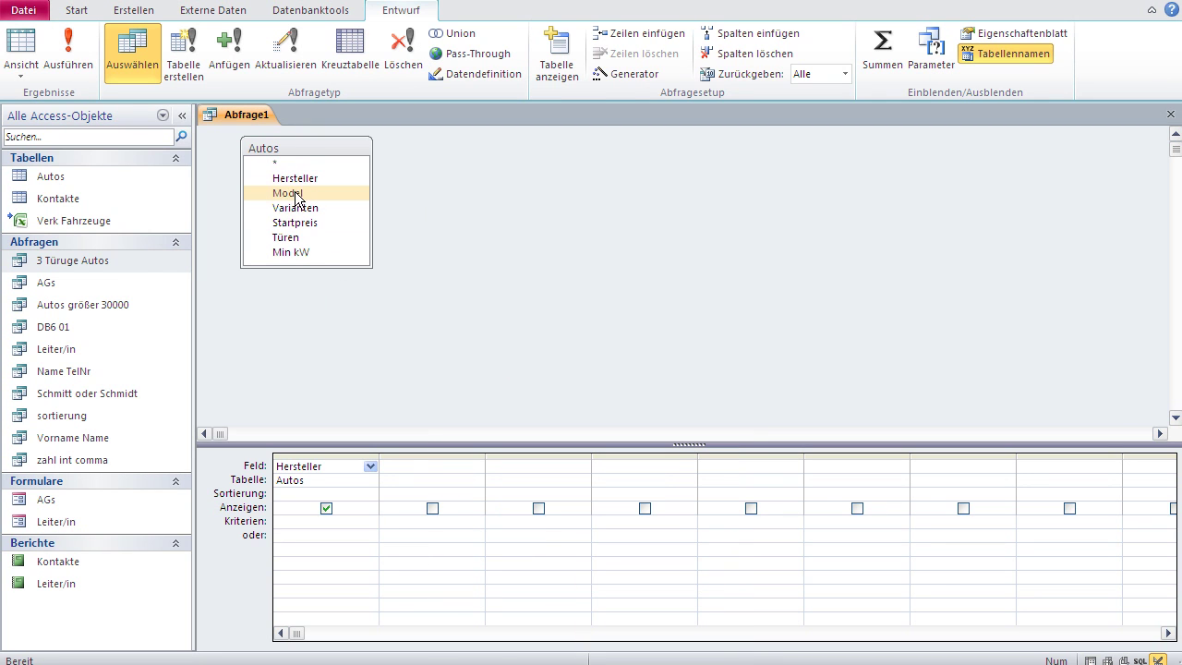
{"action": "double_click", "coordinate": [296, 193]}
{"action": "double_click", "coordinate": [297, 208]}
{"action": "double_click", "coordinate": [296, 223]}
{"action": "double_click", "coordinate": [294, 237]}
{"action": "double_click", "coordinate": [294, 253]}
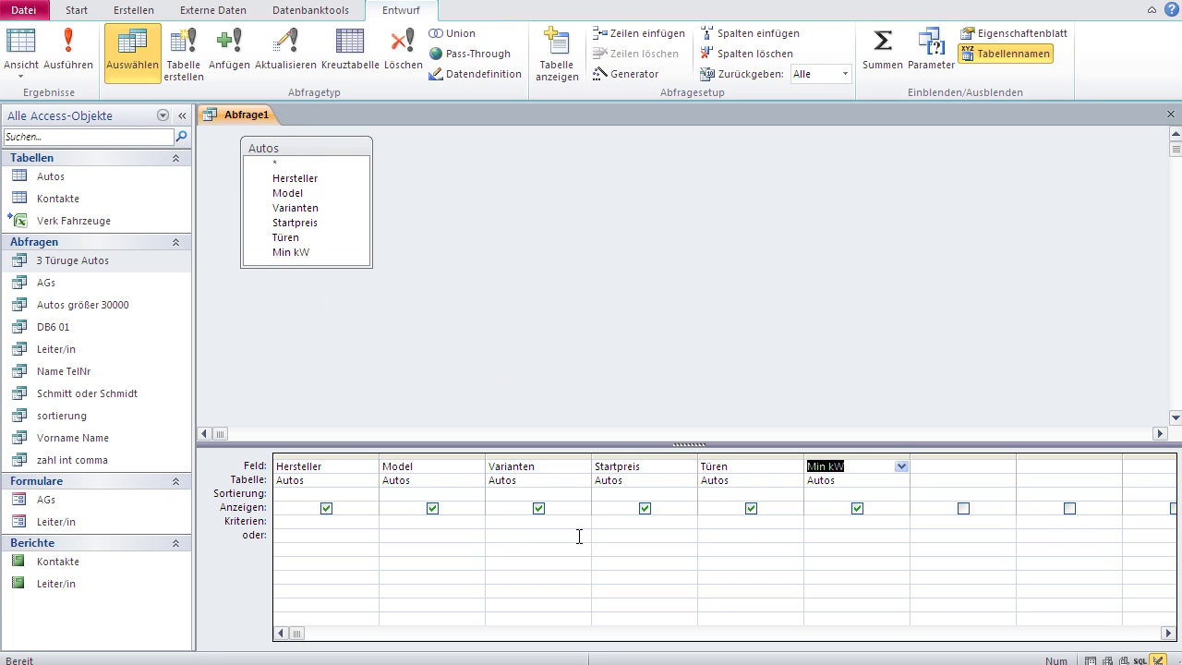
Set the Startpreis criterion to >30000, check the records in datasheet view and return to design view
{"action": "left_click", "coordinate": [628, 521]}
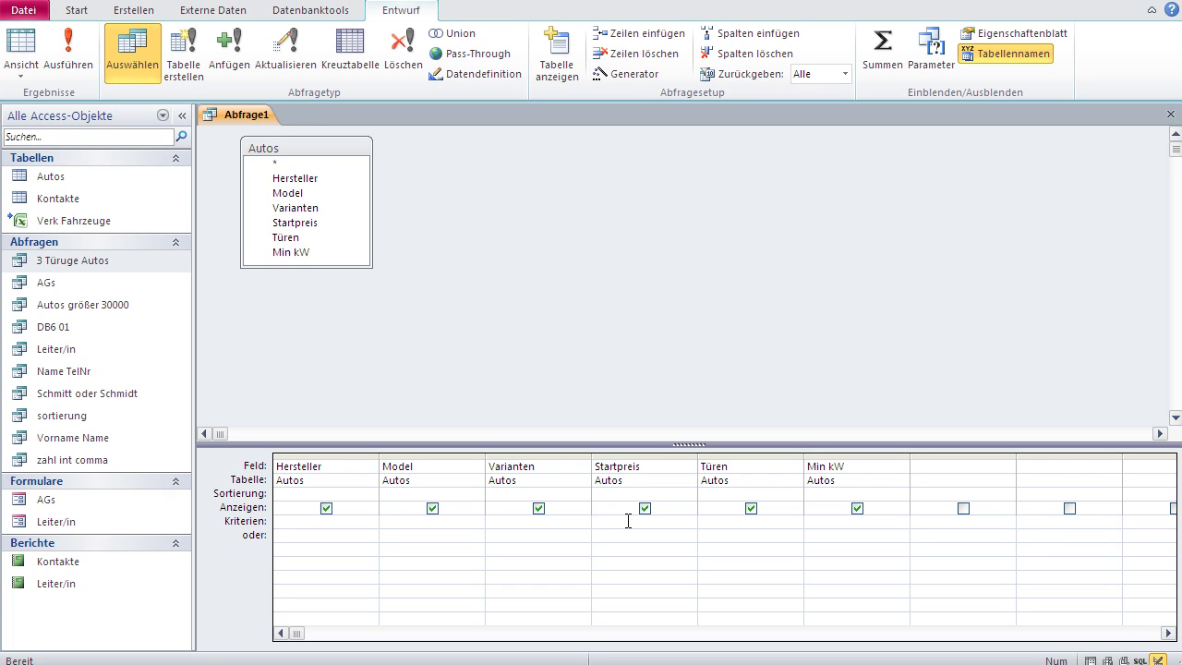
{"action": "type", "text": ">30000"}
{"action": "left_click", "coordinate": [21, 44]}
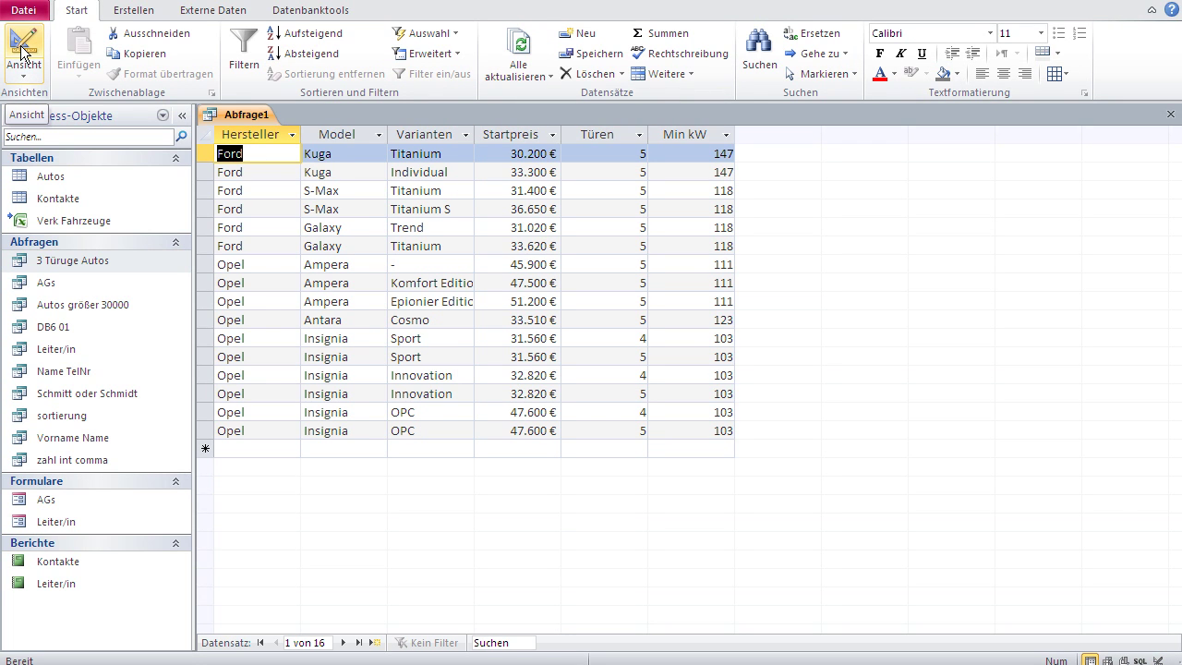
{"action": "left_click", "coordinate": [21, 51]}
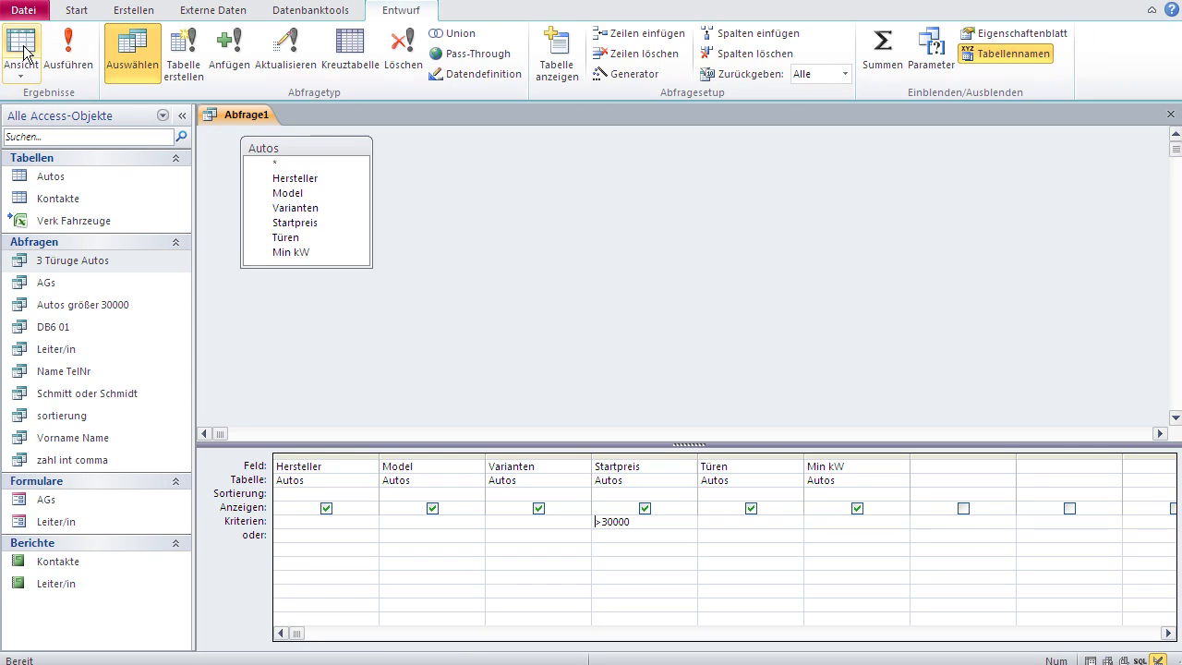
Set the Startpreis sort order to Absteigend, check the records in datasheet view and return to design view
{"action": "left_click", "coordinate": [676, 492]}
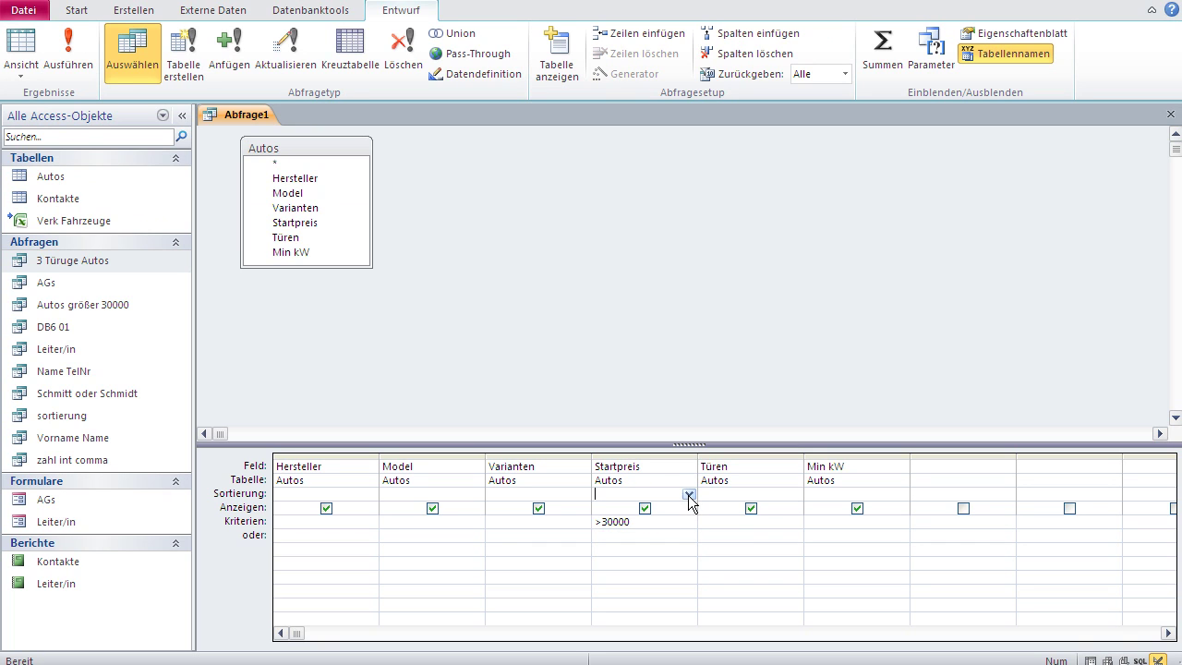
{"action": "left_click", "coordinate": [689, 494]}
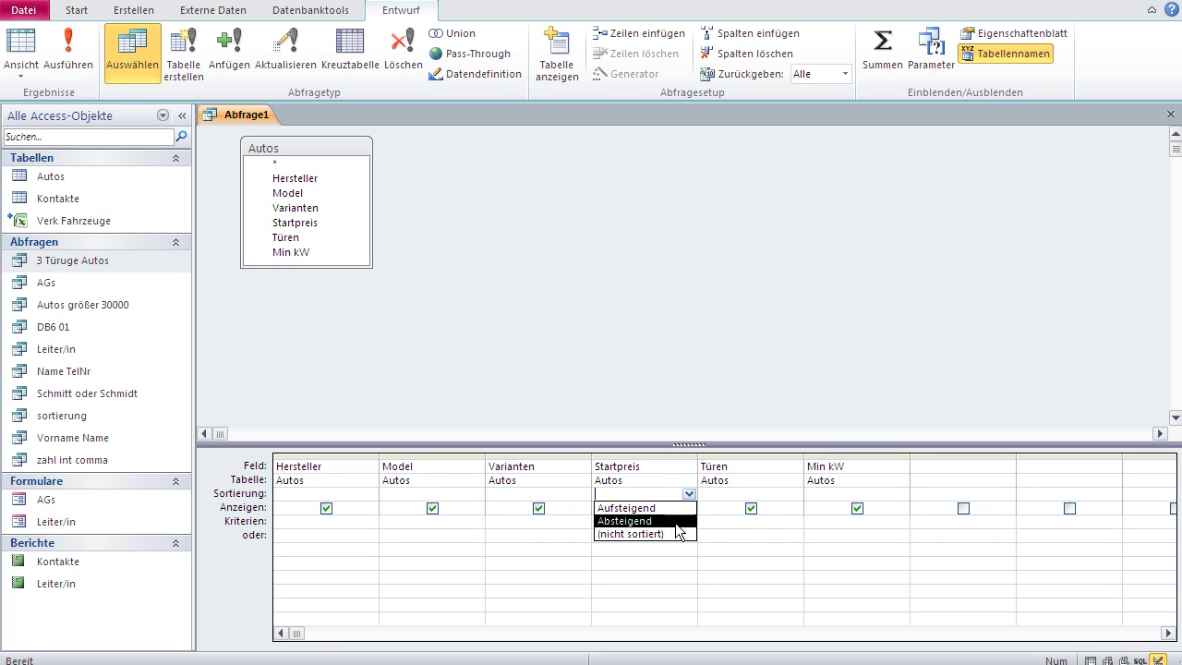
{"action": "left_click", "coordinate": [676, 521]}
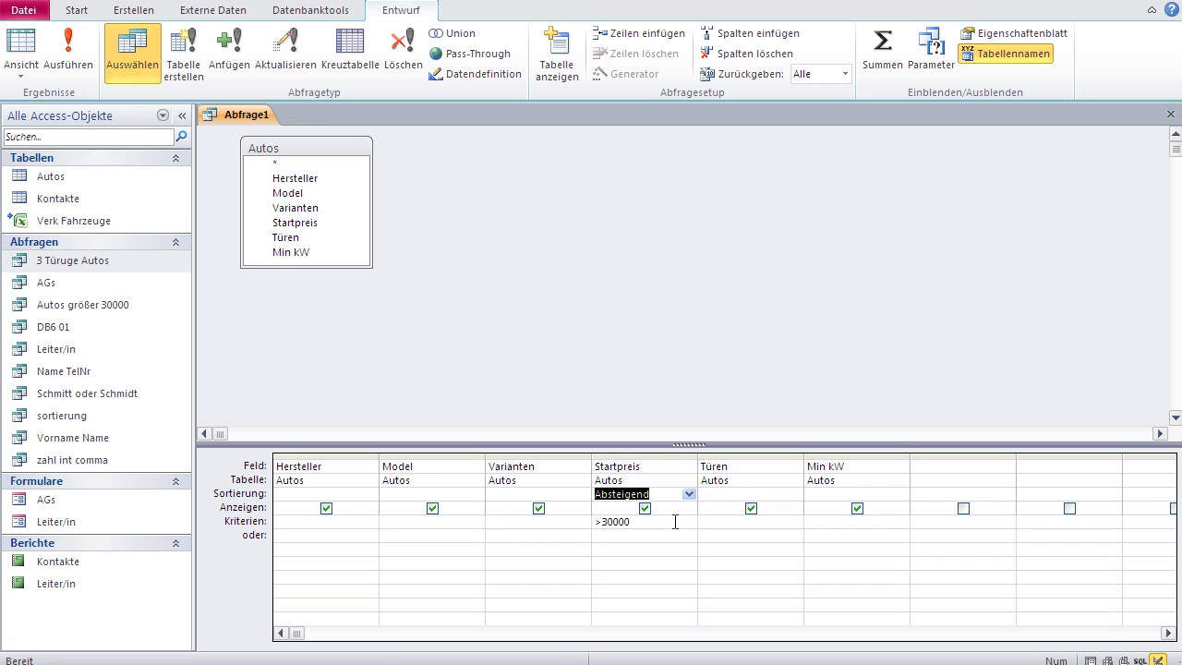
{"action": "left_click", "coordinate": [22, 44]}
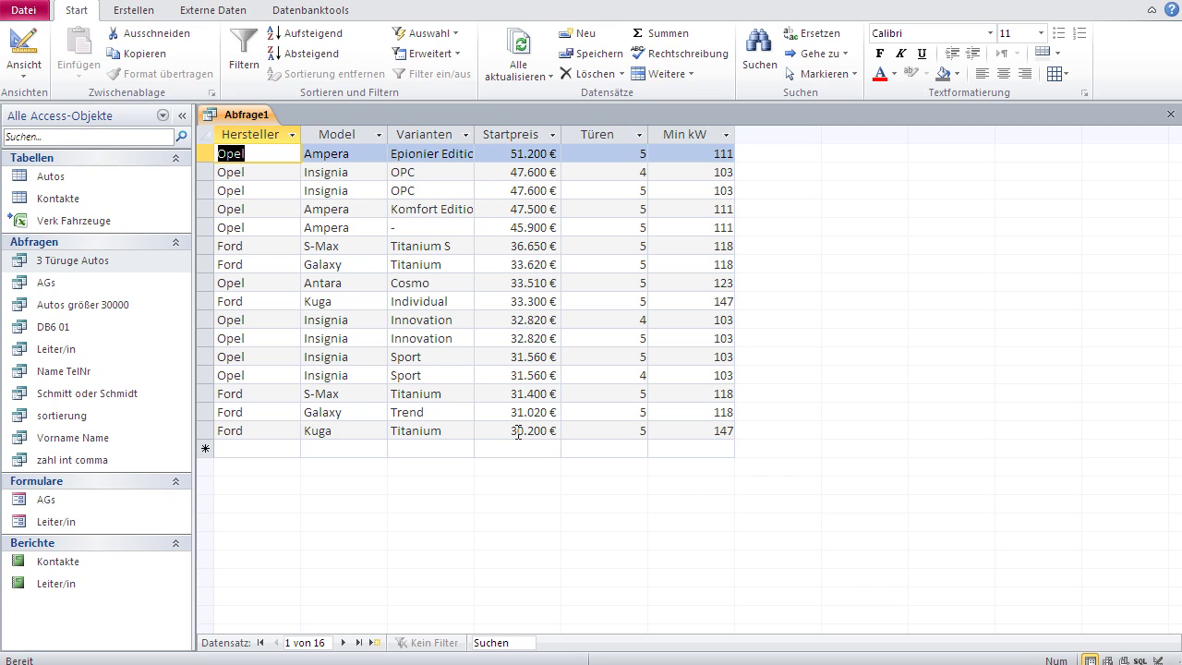
{"action": "left_click", "coordinate": [22, 45]}
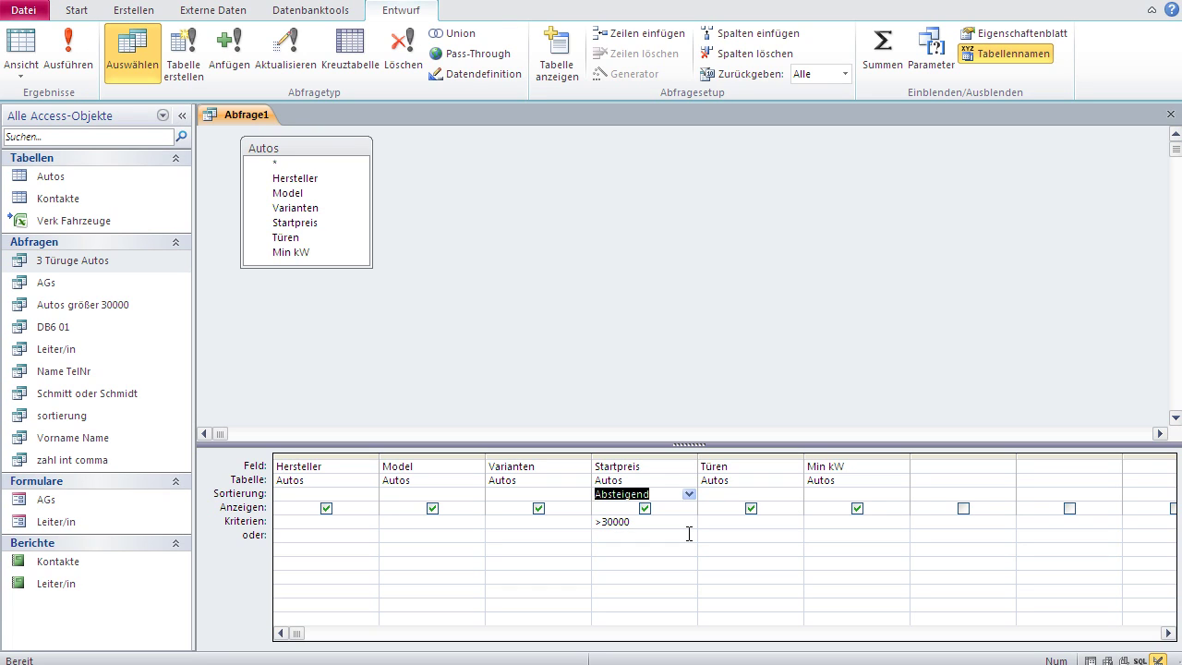
Try the comparison operators >=, <, <=, = and <> in the Startpreis criterion and restore it to >30000
{"action": "left_click", "coordinate": [602, 523]}
{"action": "type", "text": "="}
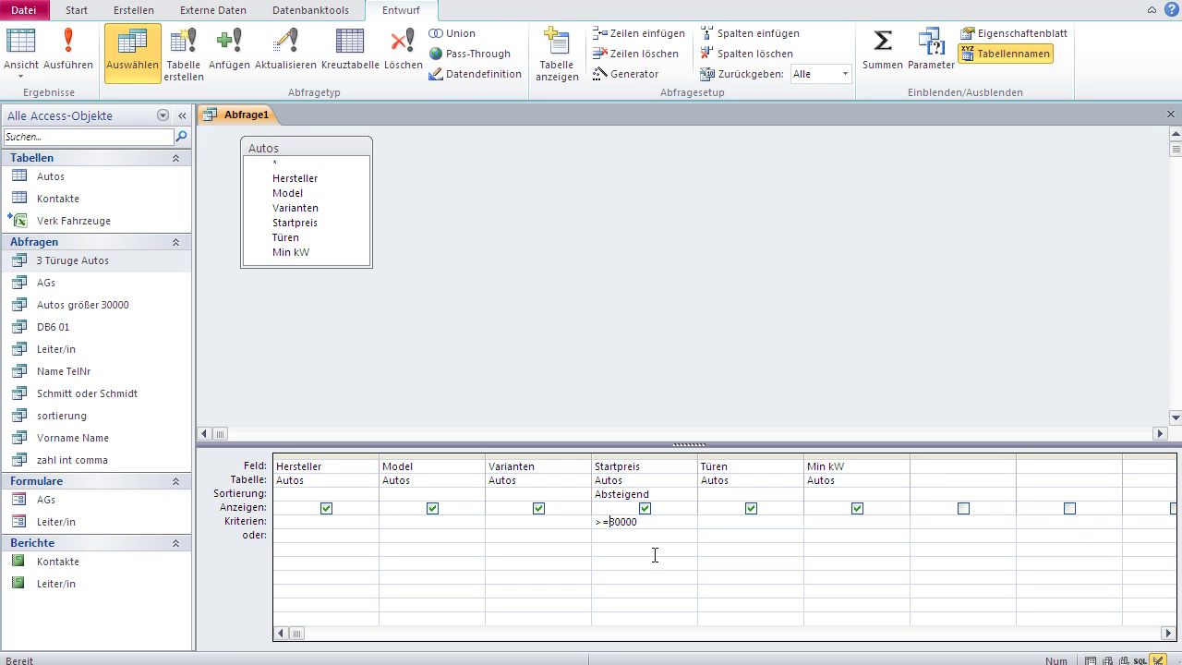
{"action": "key", "text": "BackSpace"}
{"action": "key", "text": "BackSpace"}
{"action": "type", "text": "<"}
{"action": "type", "text": "="}
{"action": "key", "text": "BackSpace"}
{"action": "key", "text": "BackSpace"}
{"action": "type", "text": "="}
{"action": "key", "text": "BackSpace"}
{"action": "type", "text": "<>"}
{"action": "key", "text": "BackSpace"}
{"action": "key", "text": "BackSpace"}
{"action": "type", "text": ">"}
Save the query under the name "Größer 30000"
{"action": "right_click", "coordinate": [230, 113]}
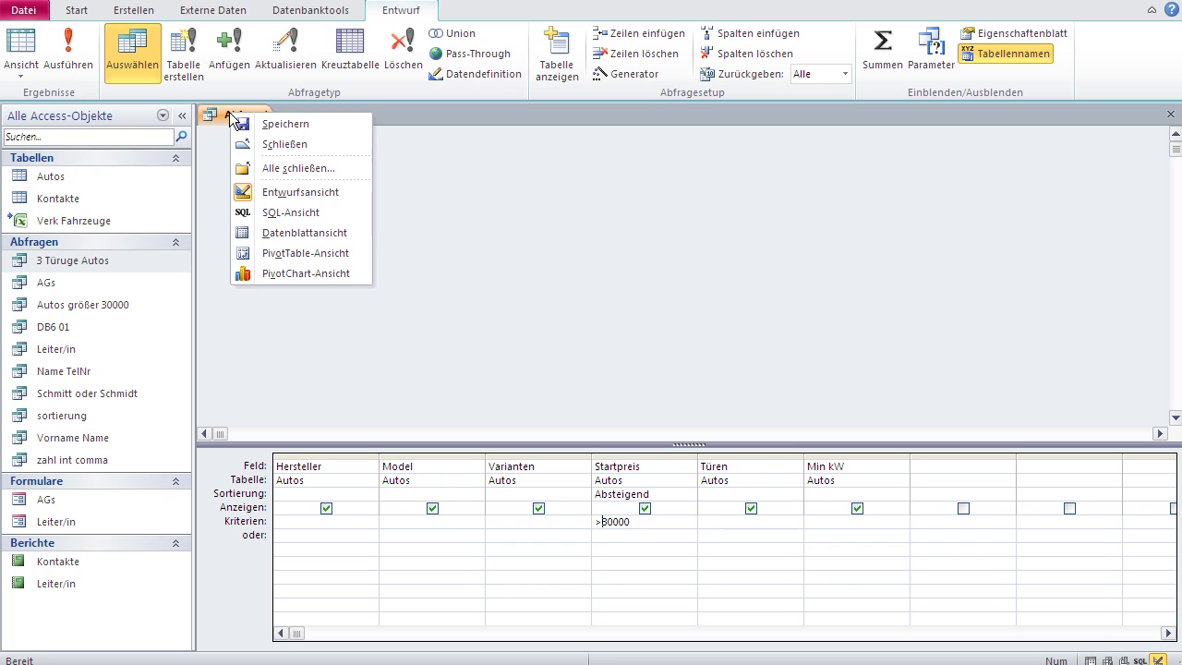
{"action": "left_click", "coordinate": [284, 128]}
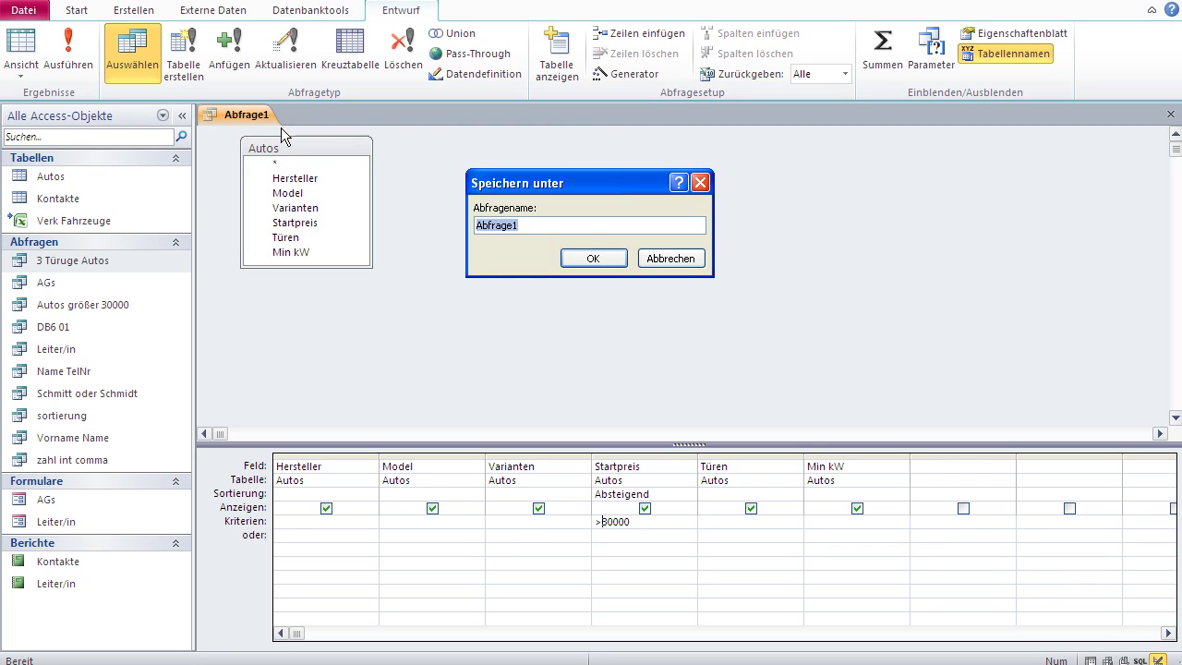
{"action": "type", "text": "Größer 30000"}
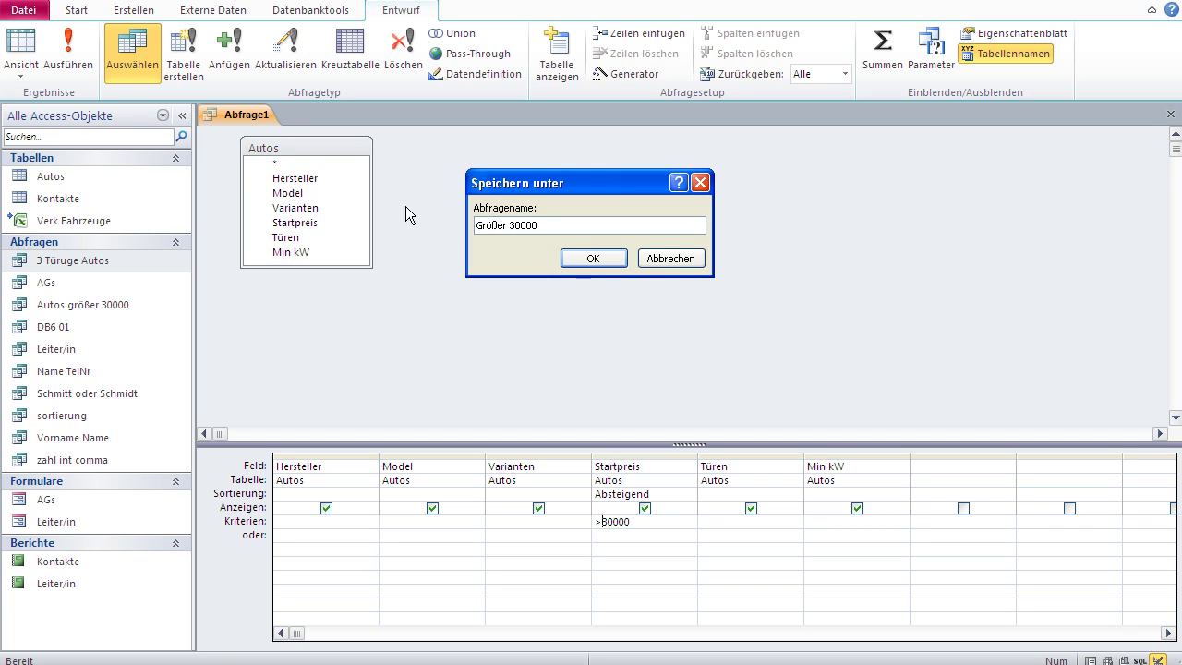
{"action": "left_click", "coordinate": [589, 258]}
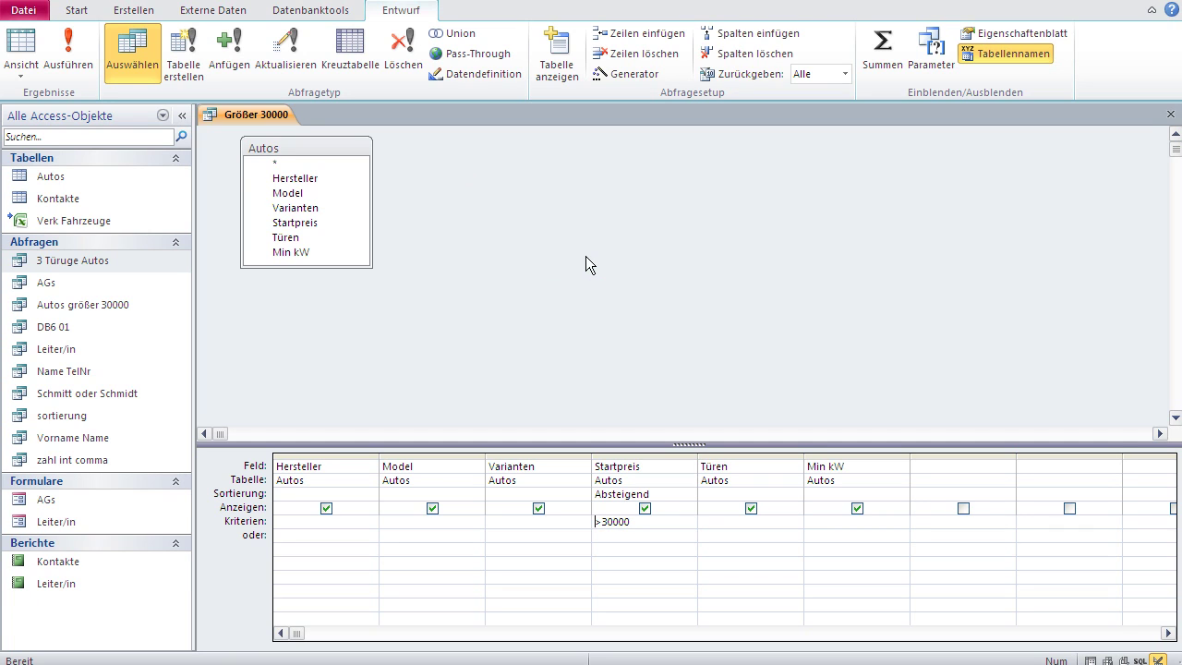
Show the query in SQL view and examine its WHERE and ORDER BY clauses
{"action": "left_click", "coordinate": [22, 78]}
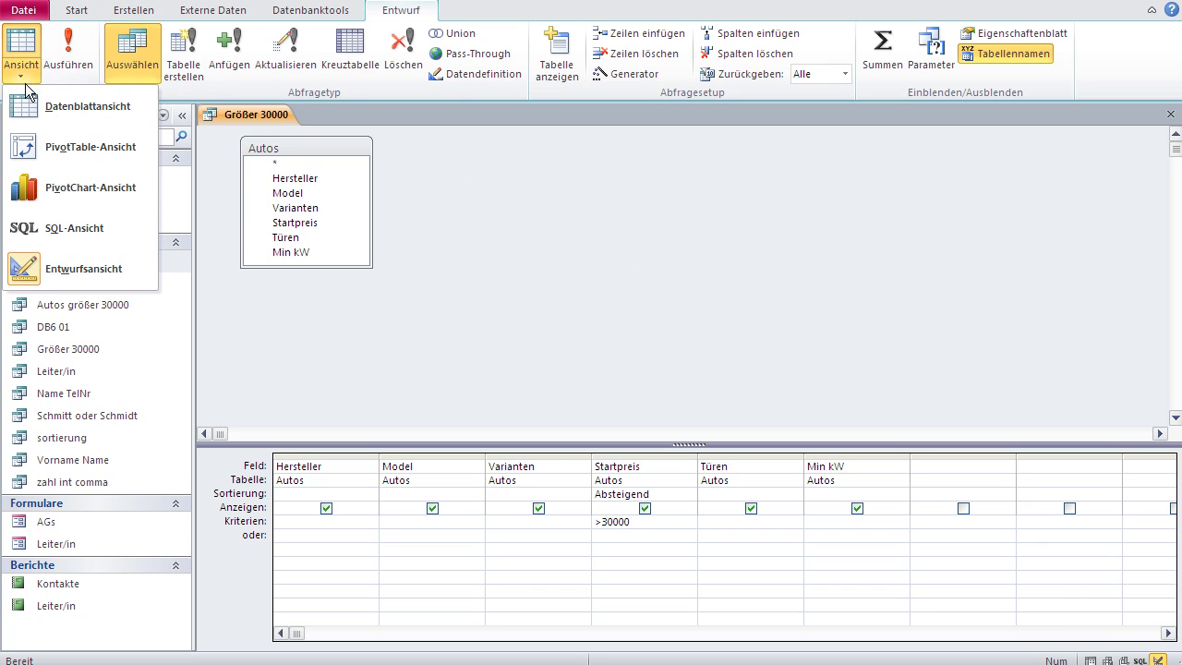
{"action": "left_click", "coordinate": [58, 228]}
{"action": "left_click_drag", "start_coordinate": [376, 170], "coordinate": [183, 159]}
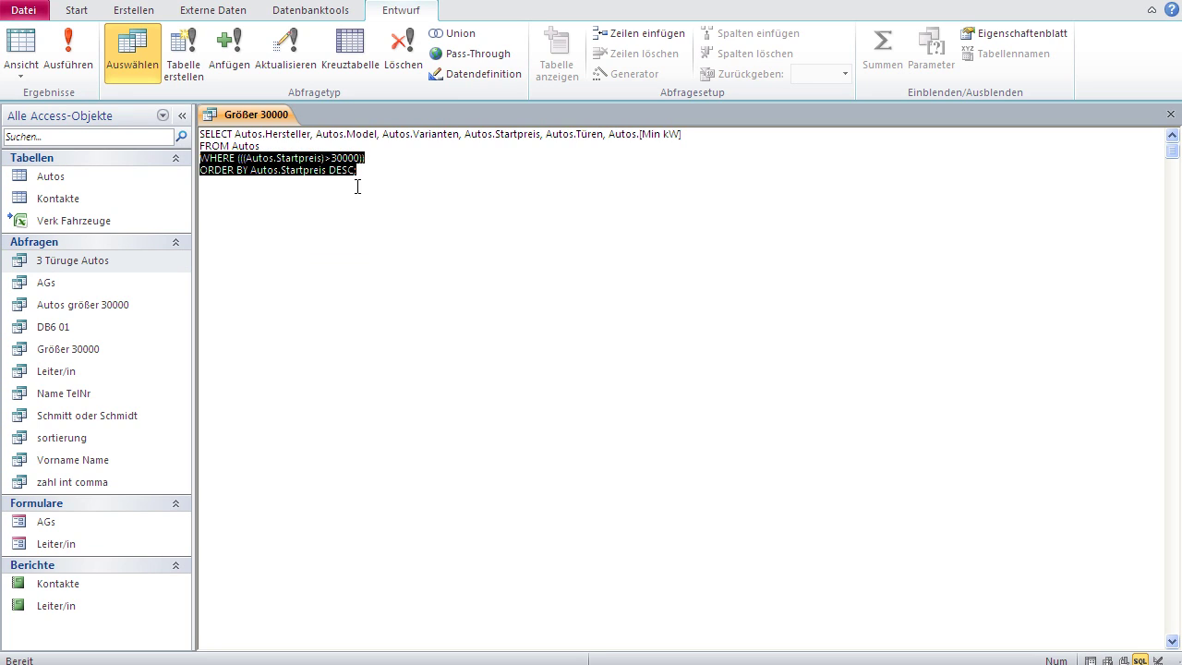
{"action": "left_click", "coordinate": [371, 159]}
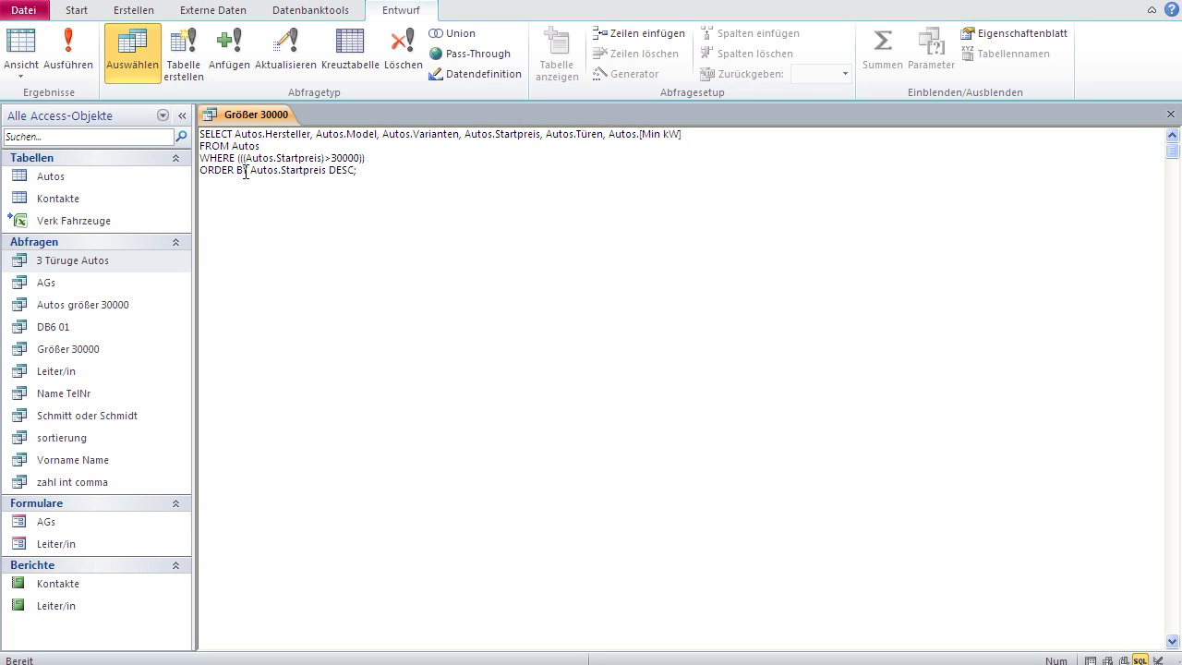
Remove DESC from the SQL ORDER BY clause, check the records in datasheet view and return to design view
{"action": "left_click", "coordinate": [357, 170]}
{"action": "key", "text": "BackSpace"}
{"action": "key", "text": "BackSpace"}
{"action": "key", "text": "BackSpace"}
{"action": "key", "text": "BackSpace"}
{"action": "key", "text": "BackSpace"}
{"action": "key", "text": "BackSpace"}
{"action": "key", "text": "BackSpace"}
{"action": "key", "text": "BackSpace"}
{"action": "left_click", "coordinate": [20, 42]}
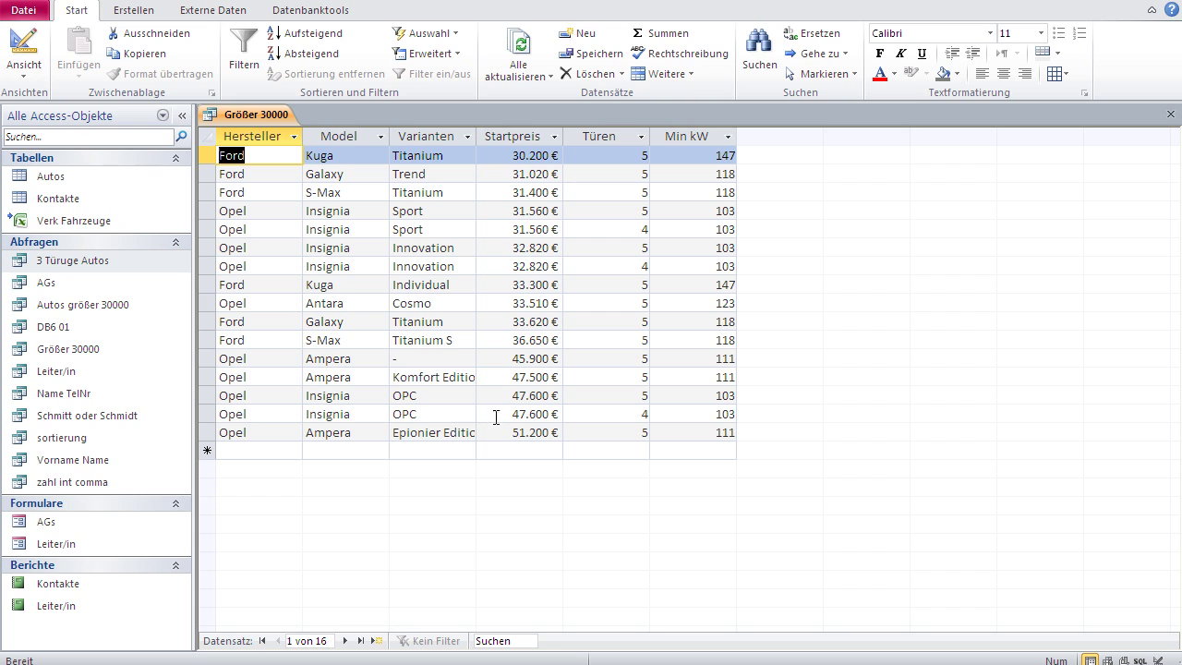
{"action": "left_click", "coordinate": [23, 44]}
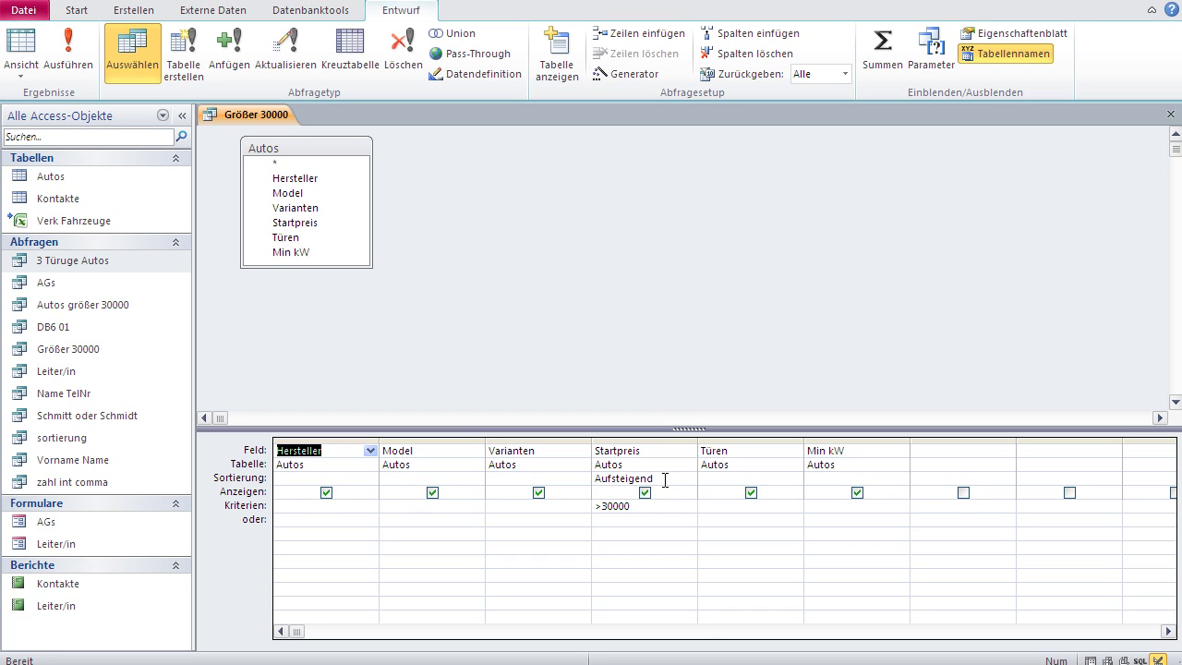
Delete the whole ORDER BY Autos.Startpreis clause in SQL view and check the records in datasheet view
{"action": "left_click", "coordinate": [22, 74]}
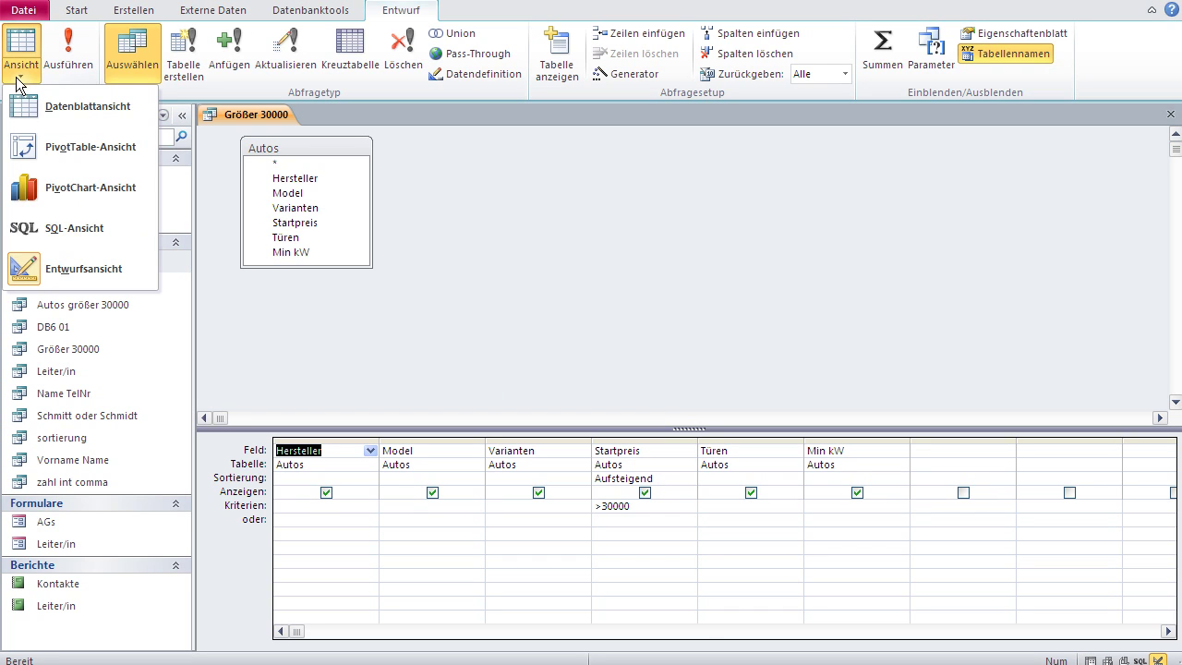
{"action": "left_click", "coordinate": [56, 233]}
{"action": "left_click", "coordinate": [328, 174]}
{"action": "left_click_drag", "start_coordinate": [334, 175], "coordinate": [168, 174]}
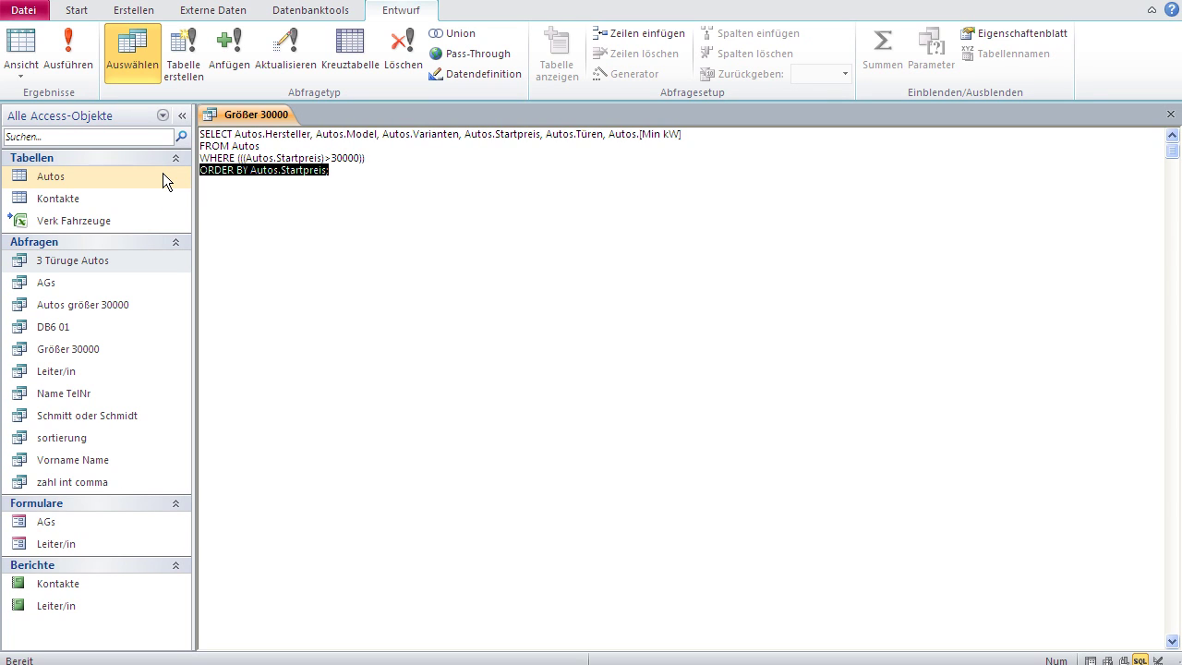
{"action": "key", "text": "BackSpace"}
{"action": "key", "text": "BackSpace"}
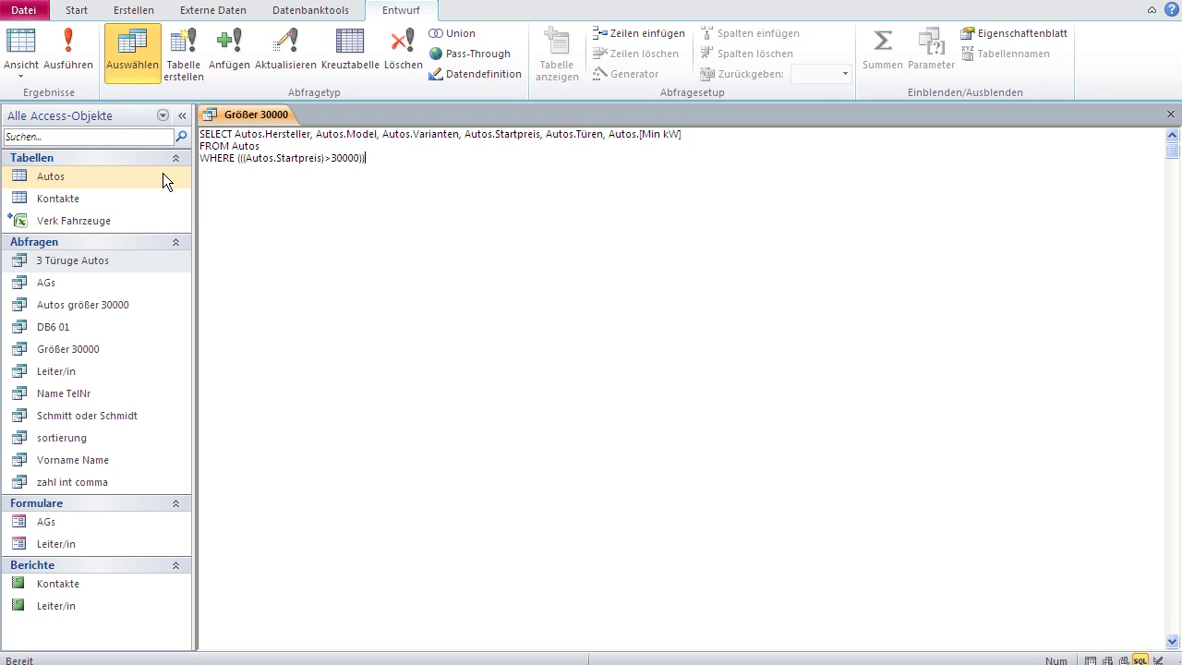
{"action": "left_click", "coordinate": [20, 56]}
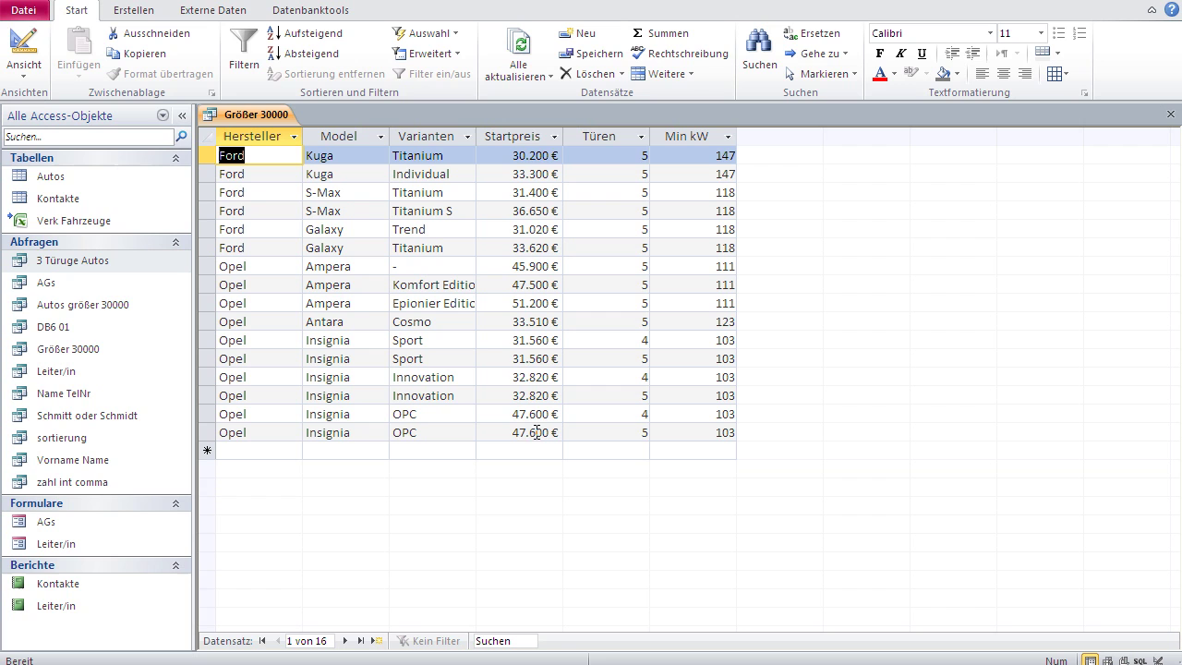
Return the query to design view and set the Startpreis sorting to Absteigend
{"action": "left_click", "coordinate": [23, 55]}
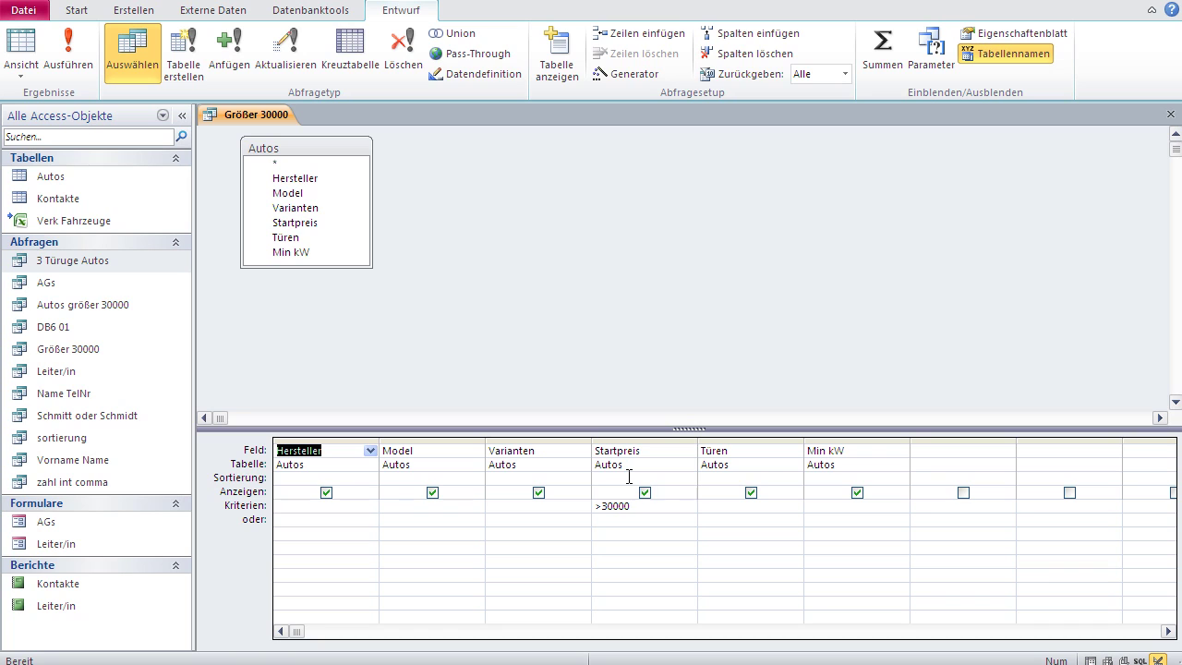
{"action": "left_click", "coordinate": [629, 477]}
{"action": "left_click", "coordinate": [691, 481]}
{"action": "left_click", "coordinate": [677, 505]}
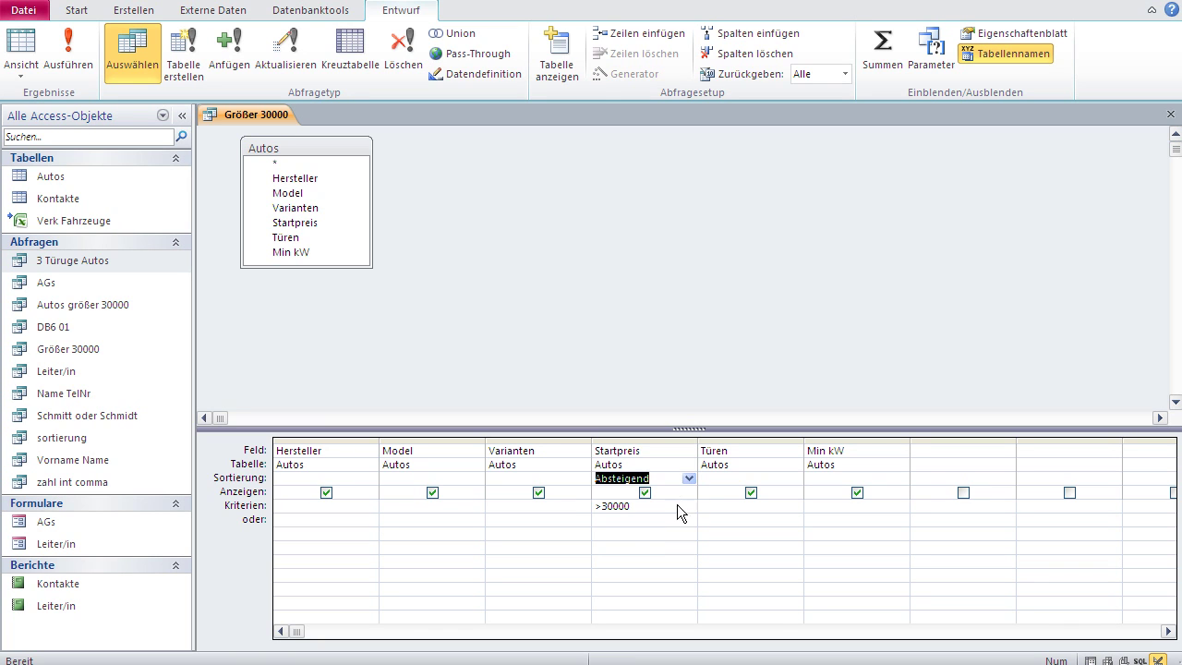
Save the "Größer 30000" query and close it
{"action": "right_click", "coordinate": [253, 115]}
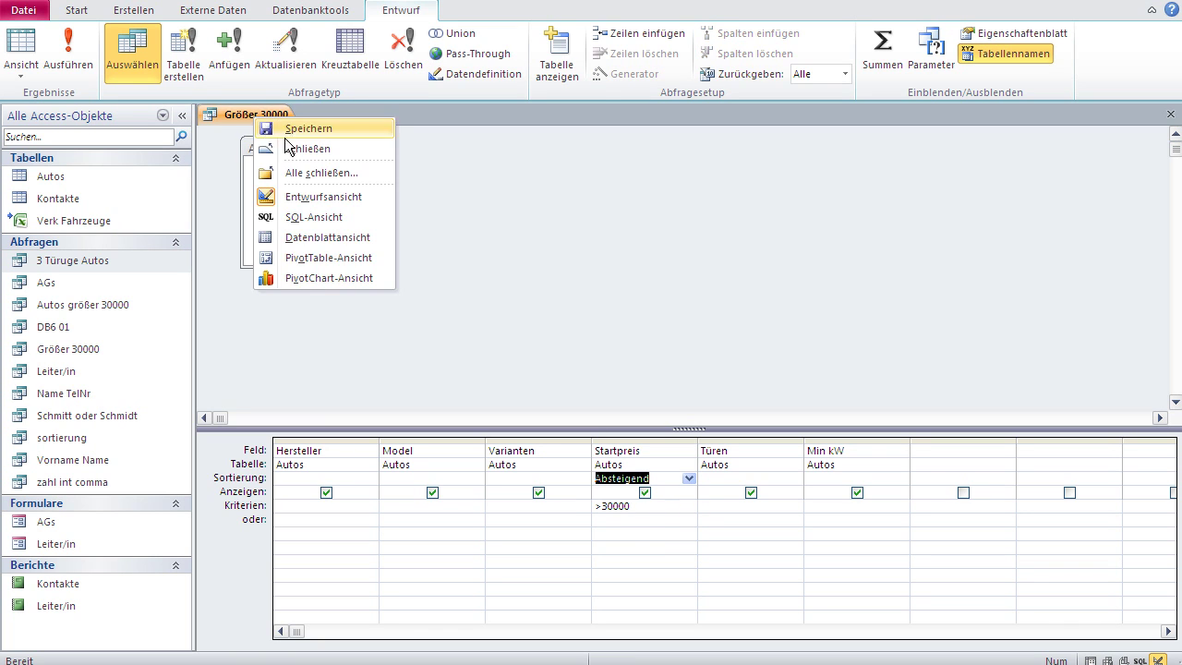
{"action": "left_click", "coordinate": [257, 119]}
{"action": "right_click", "coordinate": [268, 112]}
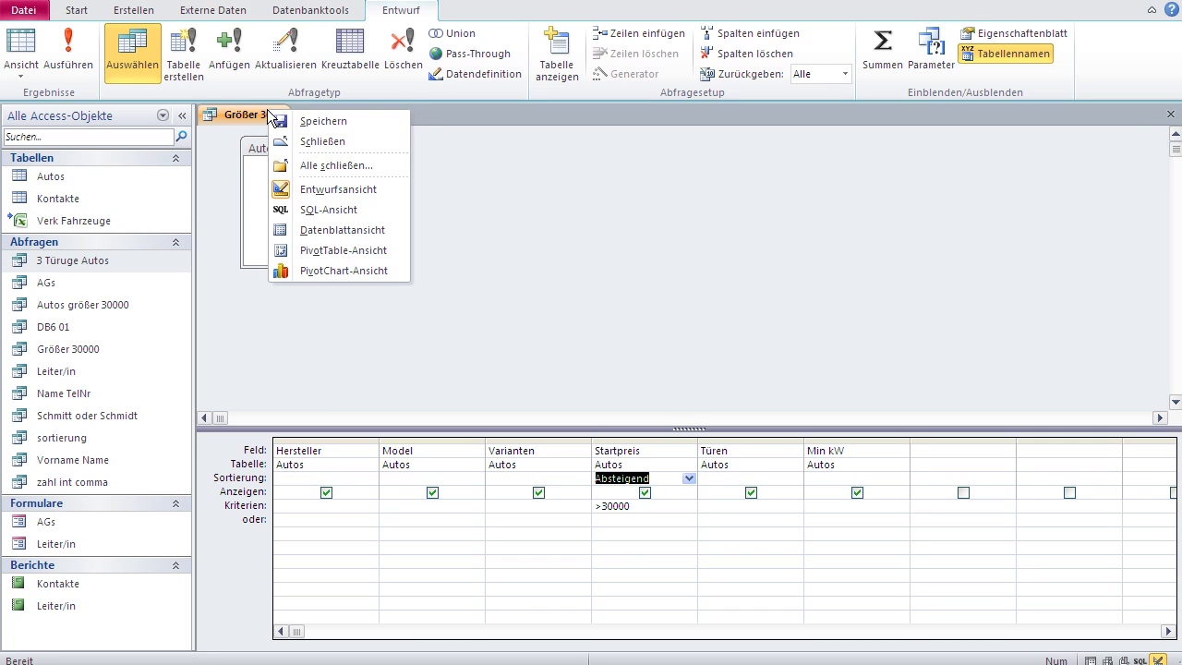
{"action": "left_click", "coordinate": [311, 143]}
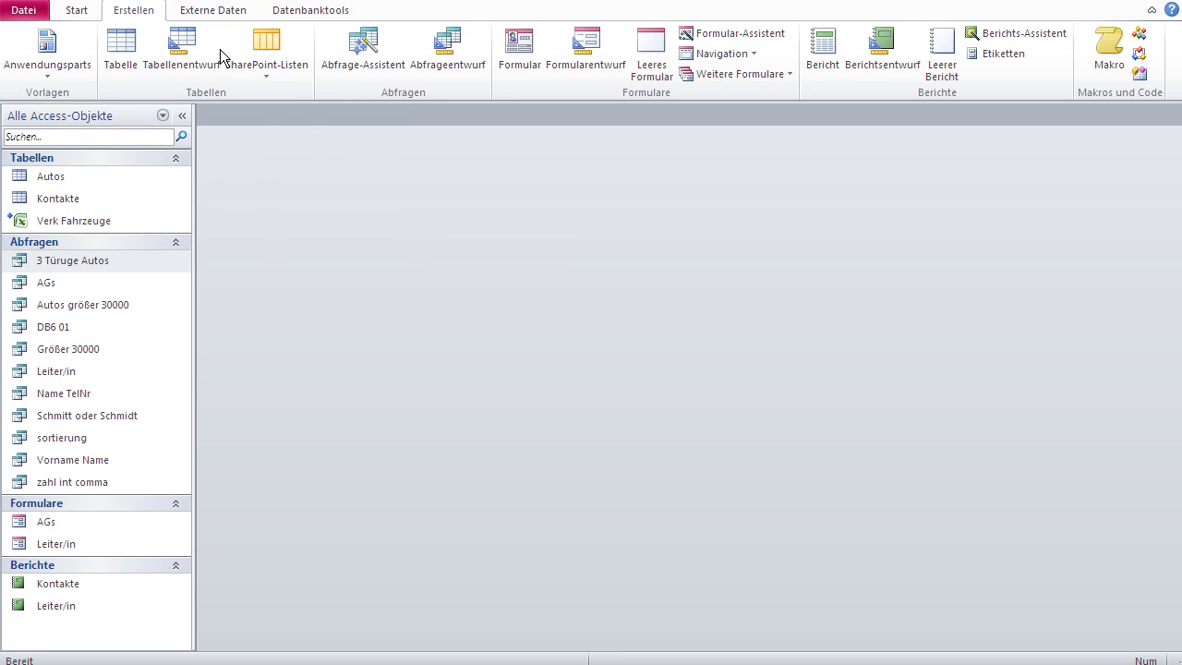
Create a new query in design view based on the Autos table
{"action": "left_click", "coordinate": [449, 51]}
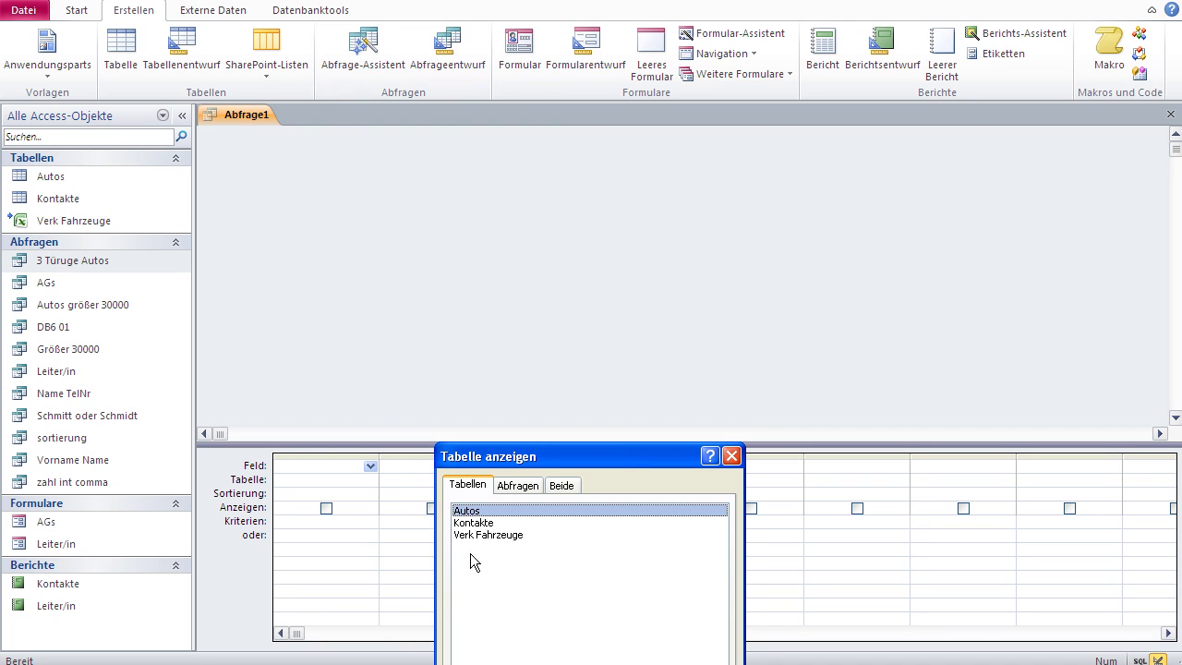
{"action": "key", "text": "Return"}
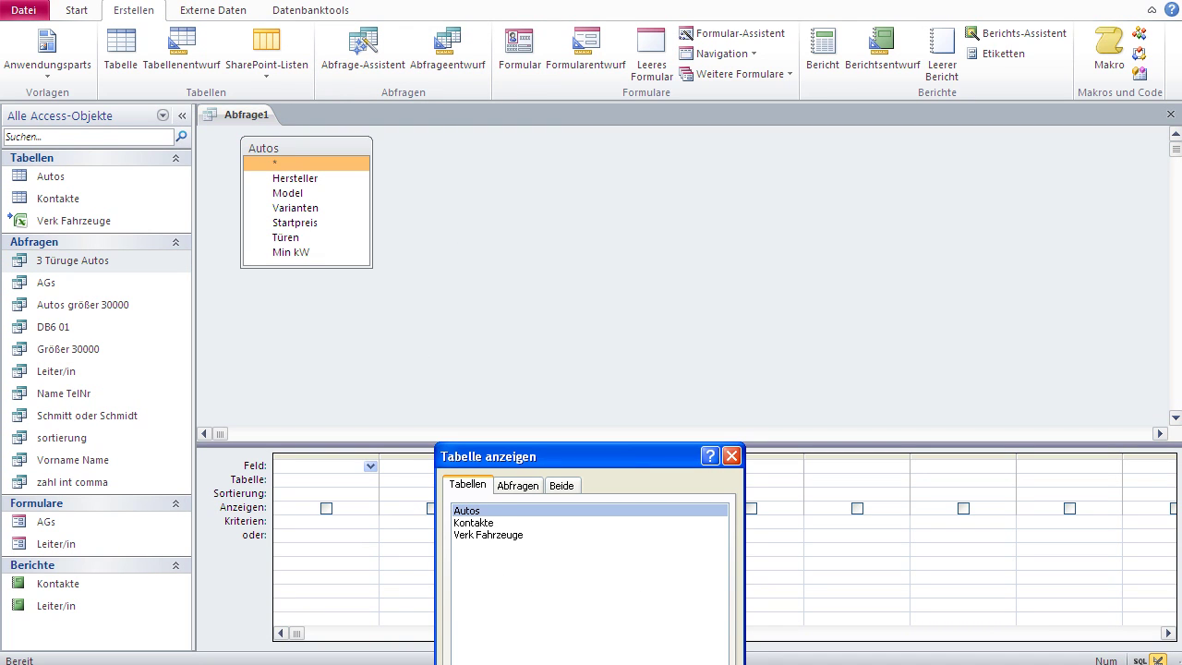
{"action": "key", "text": "Escape"}
Add the fields Hersteller, Model, Varianten, Startpreis, Türen and Min kW to the query grid
{"action": "double_click", "coordinate": [296, 182]}
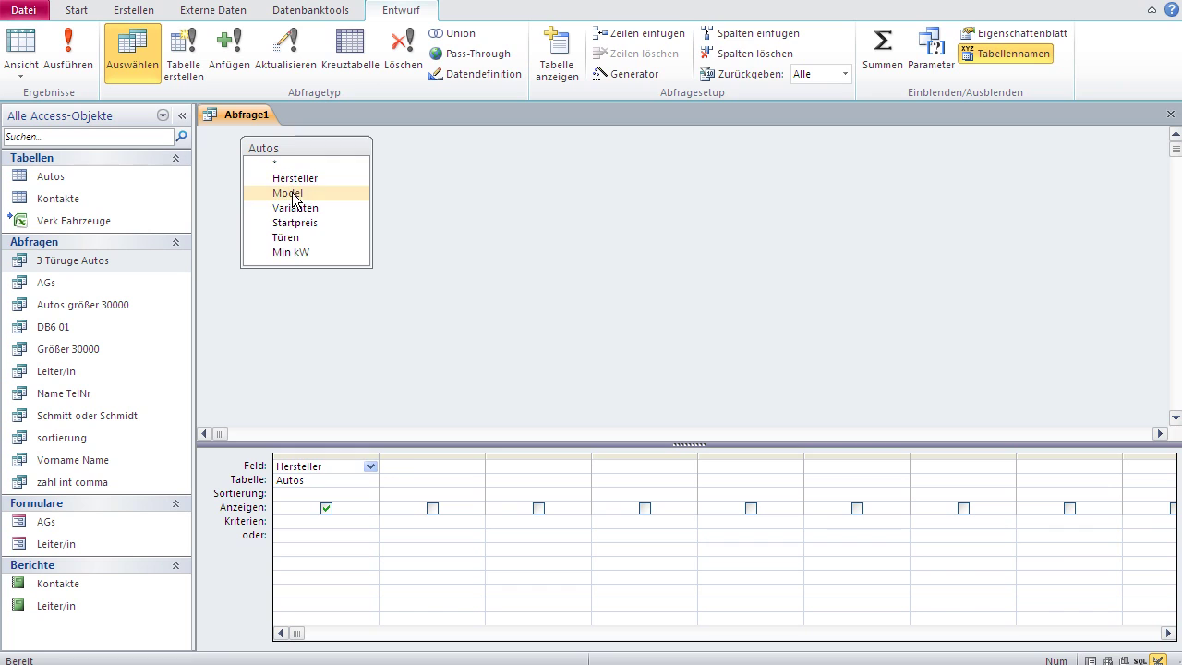
{"action": "double_click", "coordinate": [294, 192]}
{"action": "double_click", "coordinate": [295, 208]}
{"action": "double_click", "coordinate": [295, 223]}
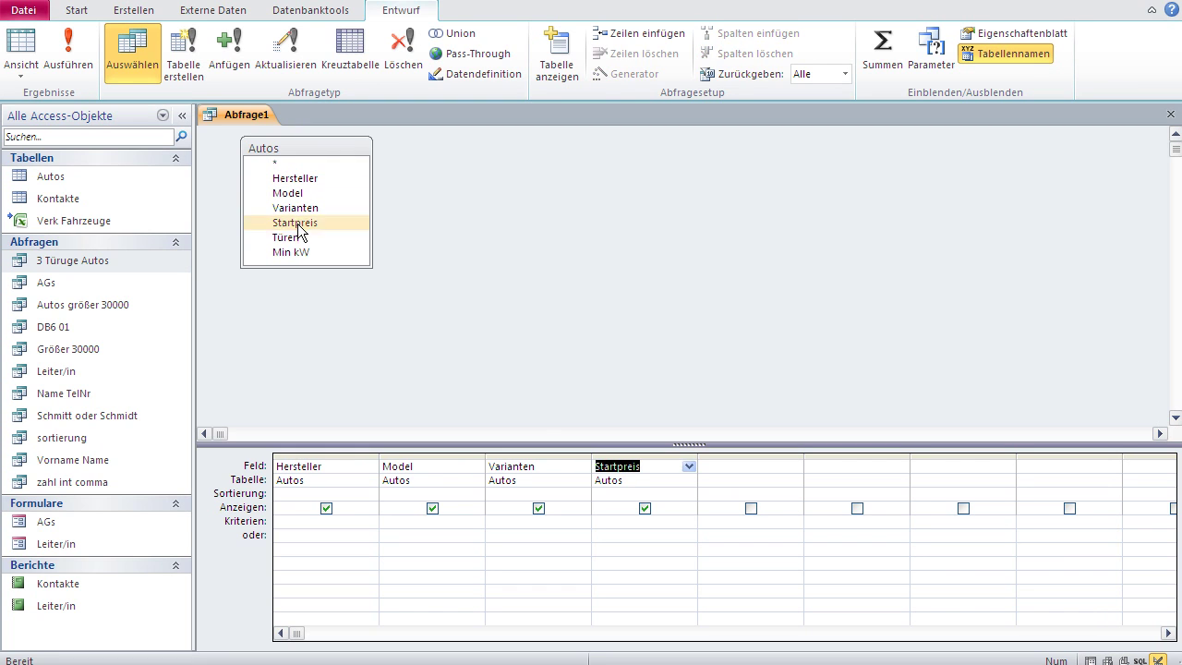
{"action": "double_click", "coordinate": [294, 237]}
{"action": "double_click", "coordinate": [295, 253]}
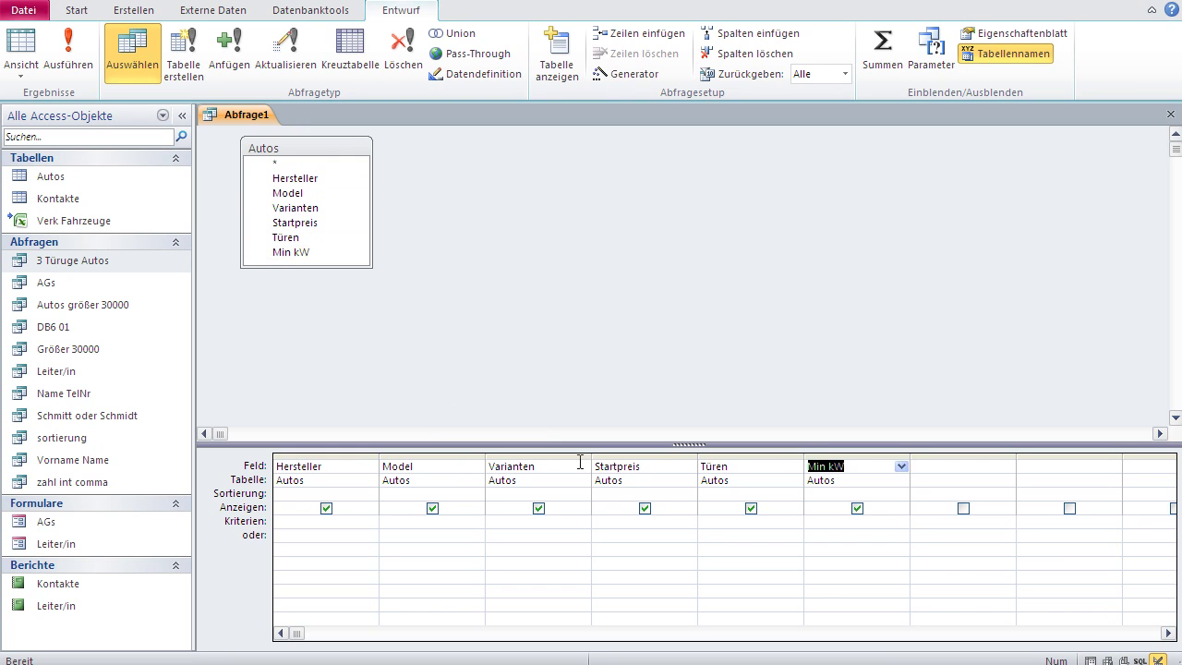
Set the Türen criterion to <>5 and show the matching records in datasheet view
{"action": "left_click", "coordinate": [721, 521]}
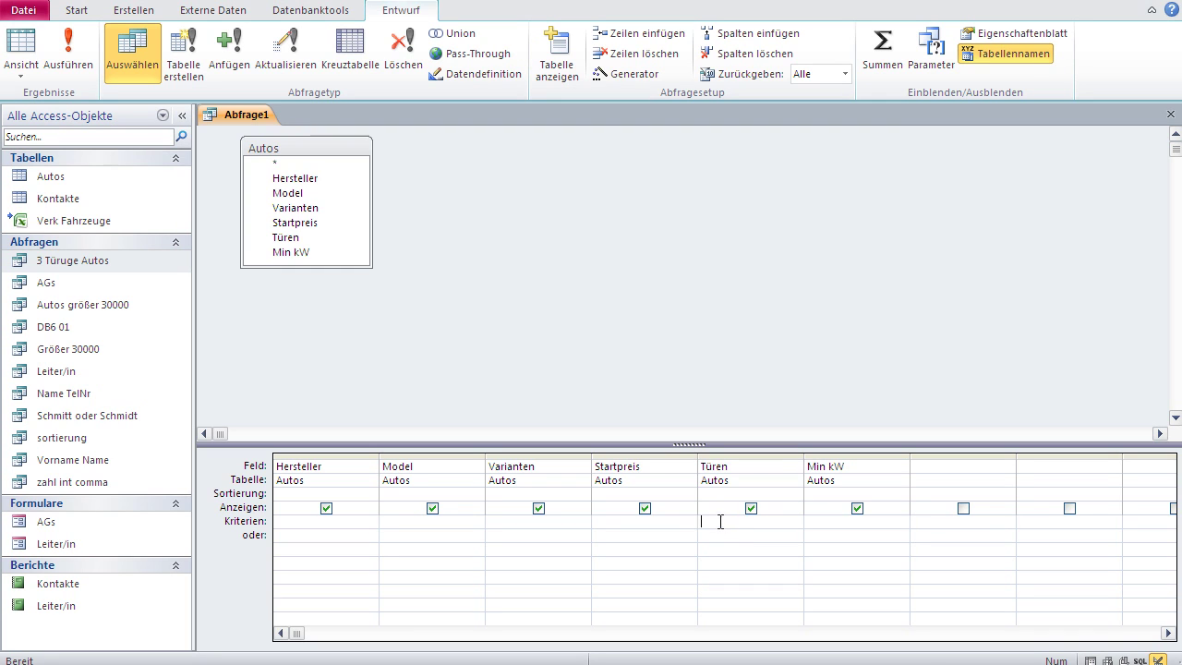
{"action": "type", "text": "<>5"}
{"action": "left_click", "coordinate": [21, 47]}
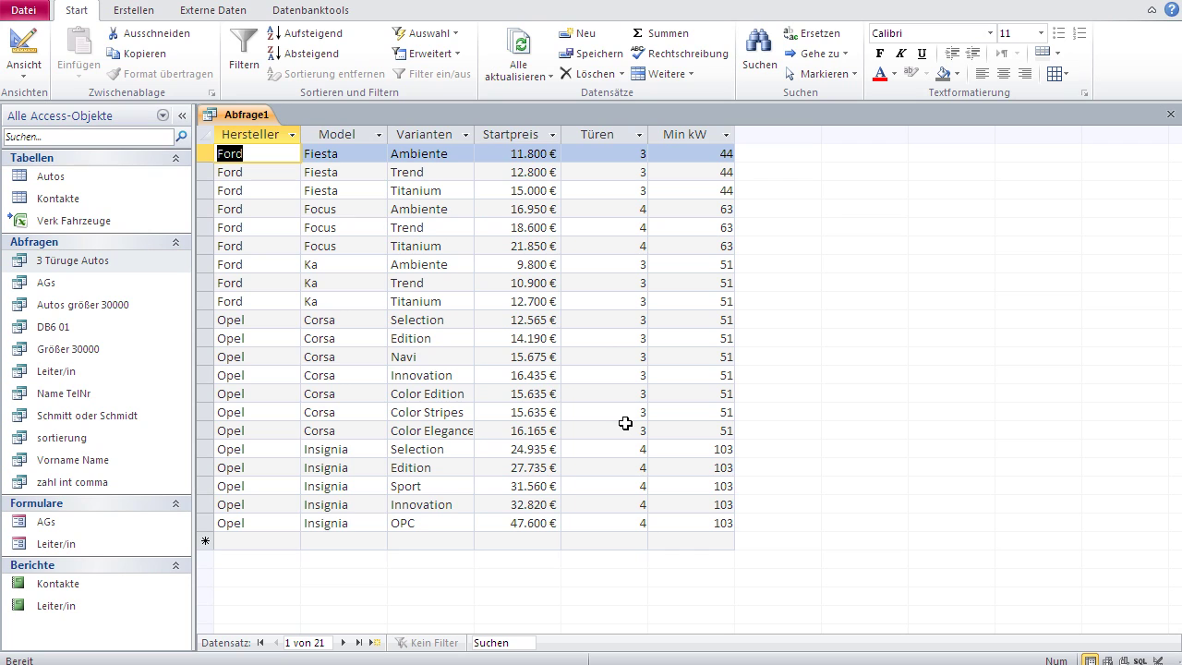
Show the query in SQL view and examine the WHERE clause for Türen
{"action": "left_click", "coordinate": [24, 72]}
{"action": "left_click", "coordinate": [60, 228]}
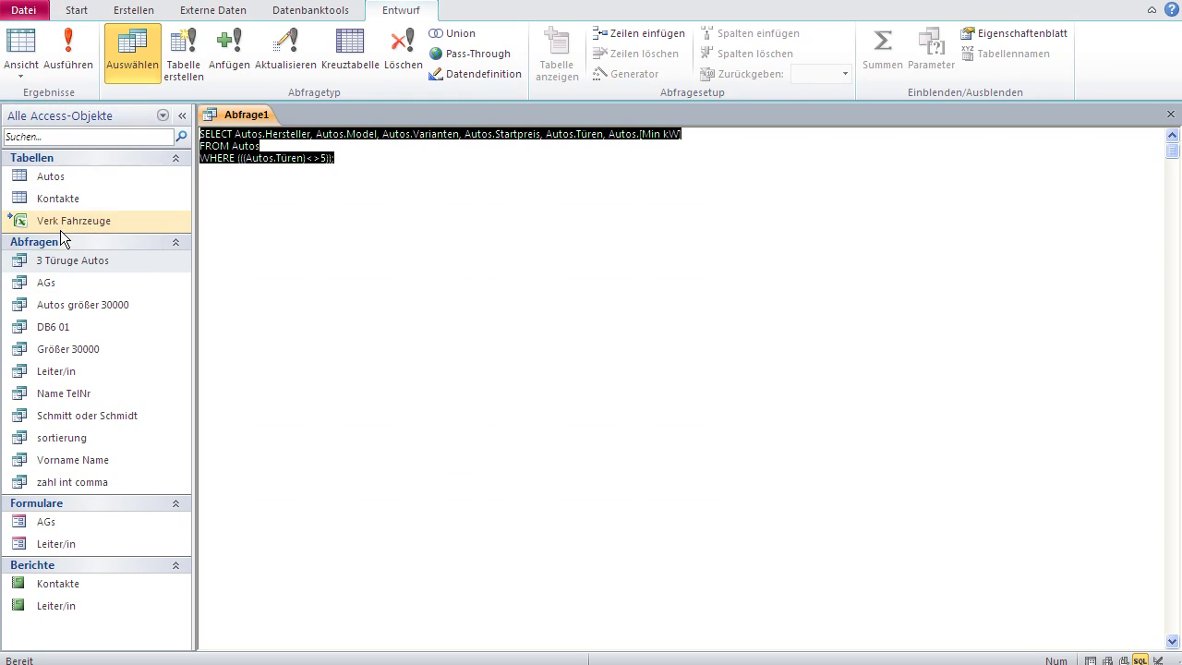
{"action": "left_click", "coordinate": [316, 158]}
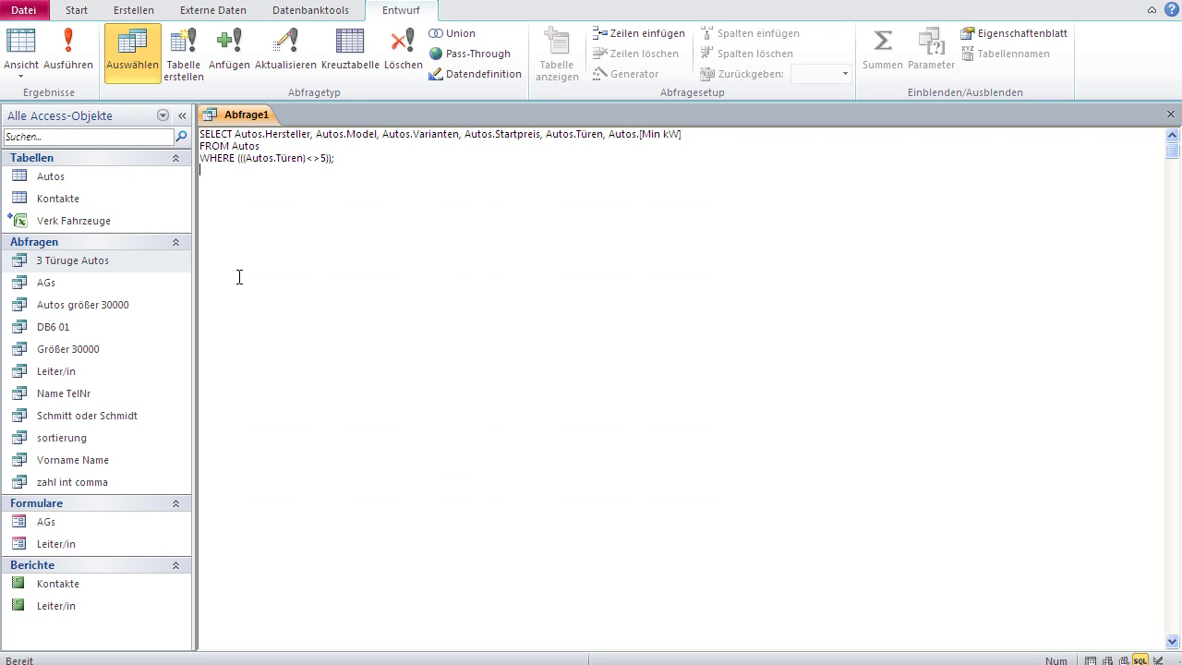
Save the query under the name "Ungleich 5 Türen" and close it
{"action": "right_click", "coordinate": [235, 118]}
{"action": "left_click", "coordinate": [277, 130]}
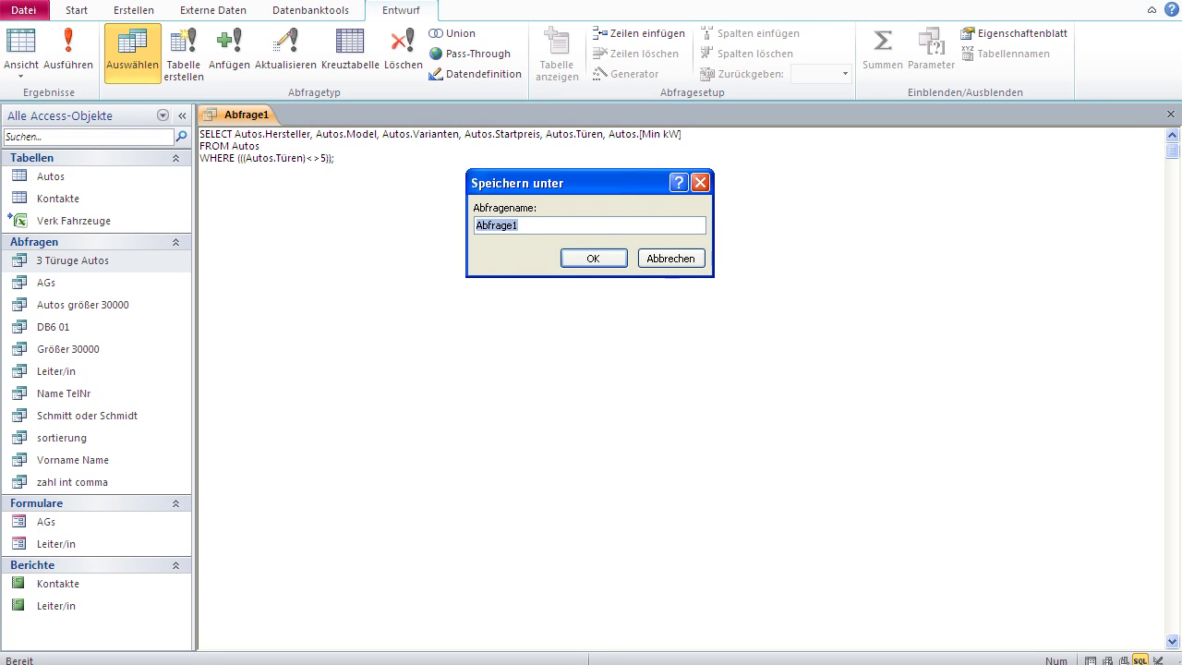
{"action": "type", "text": "gleich 5 Türen"}
{"action": "left_click", "coordinate": [584, 259]}
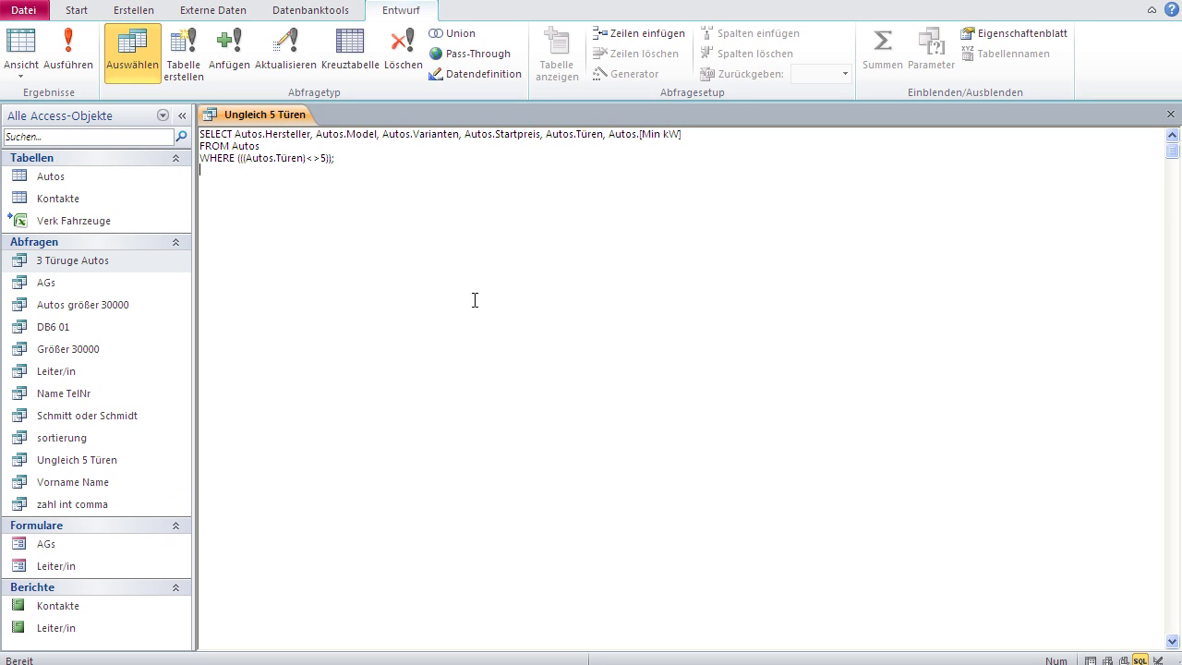
{"action": "left_click", "coordinate": [77, 461]}
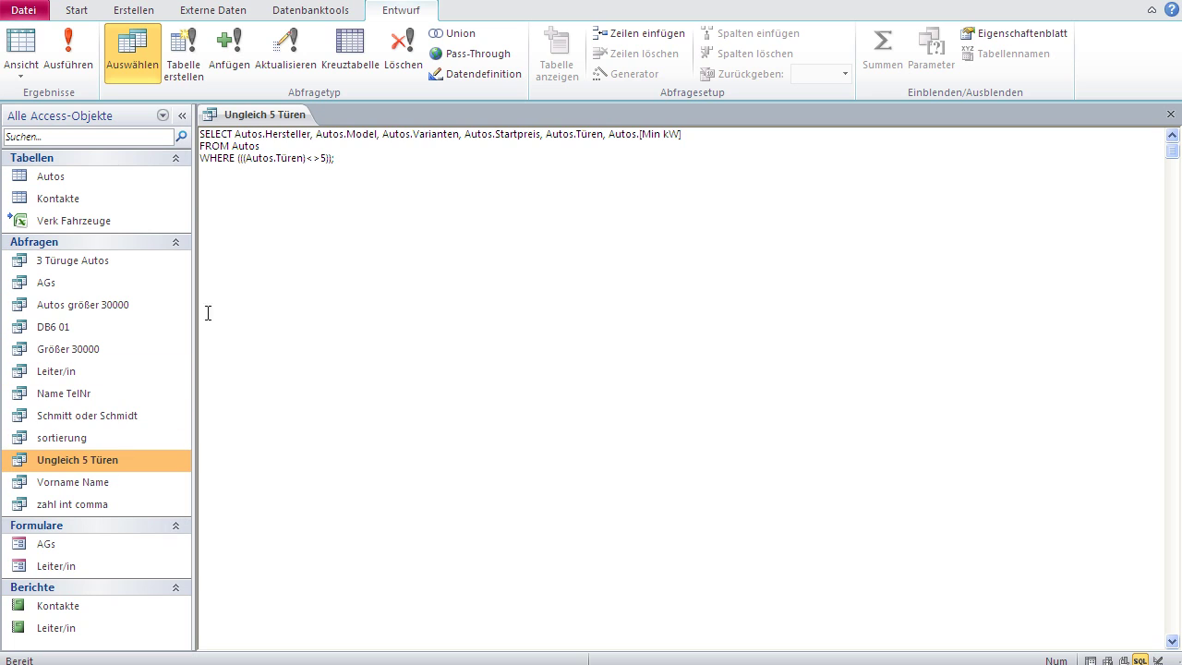
{"action": "right_click", "coordinate": [259, 121]}
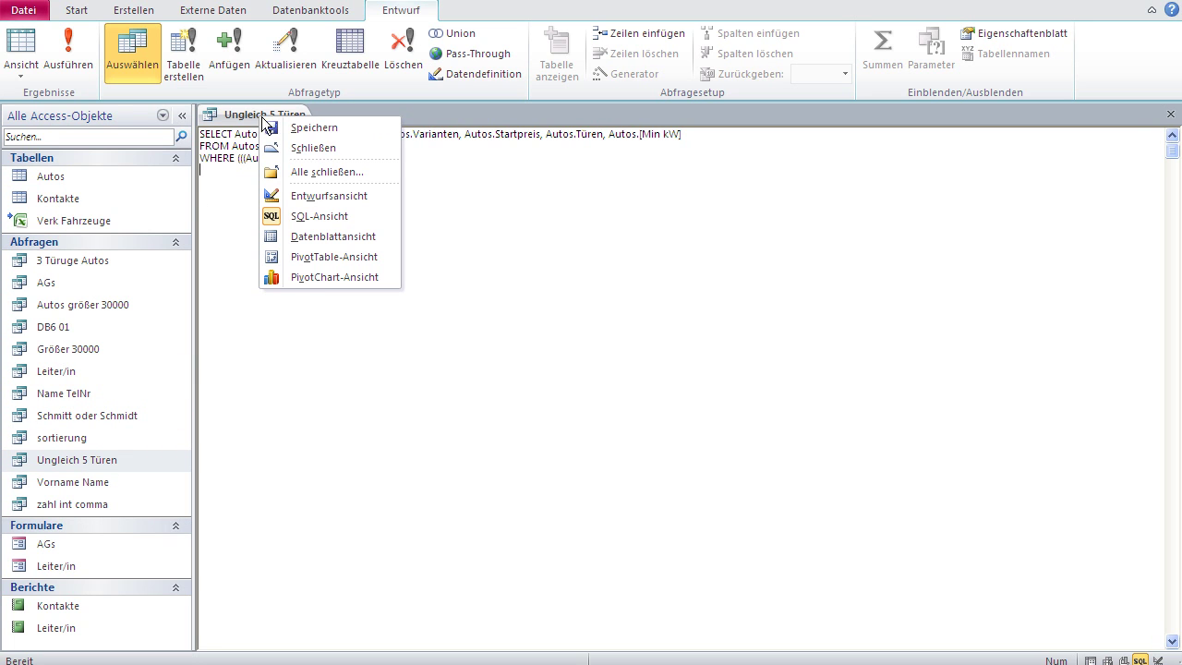
{"action": "left_click", "coordinate": [288, 154]}
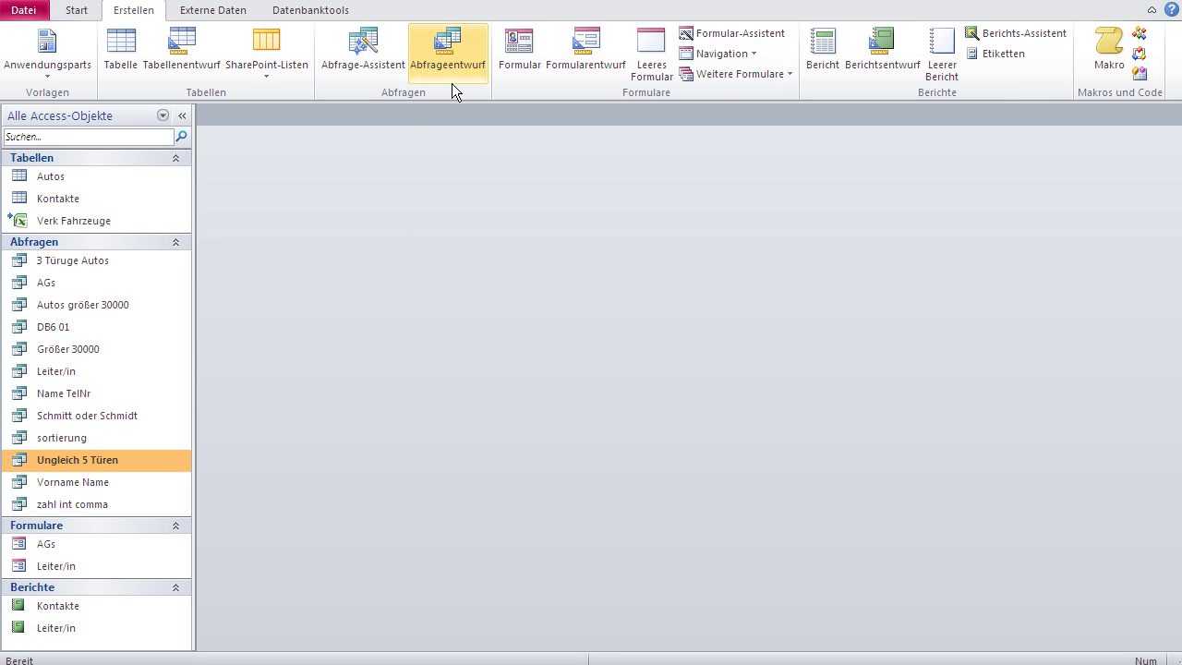
Create a new query in design view based on the Kontakte table
{"action": "left_click", "coordinate": [448, 53]}
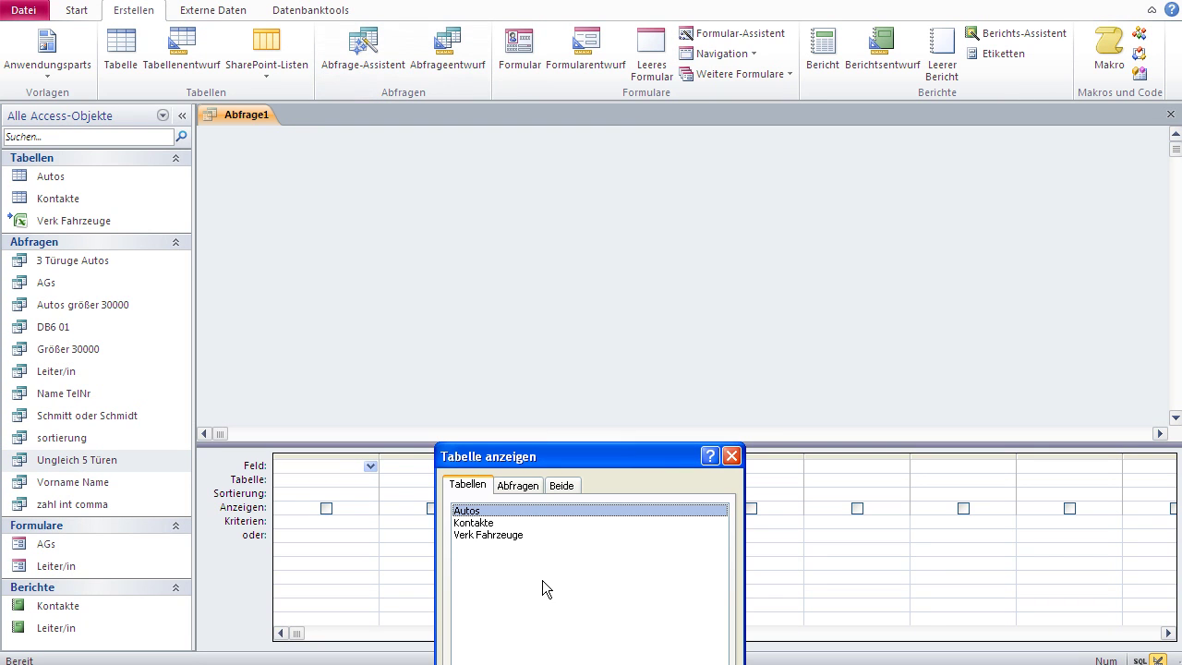
{"action": "double_click", "coordinate": [495, 523]}
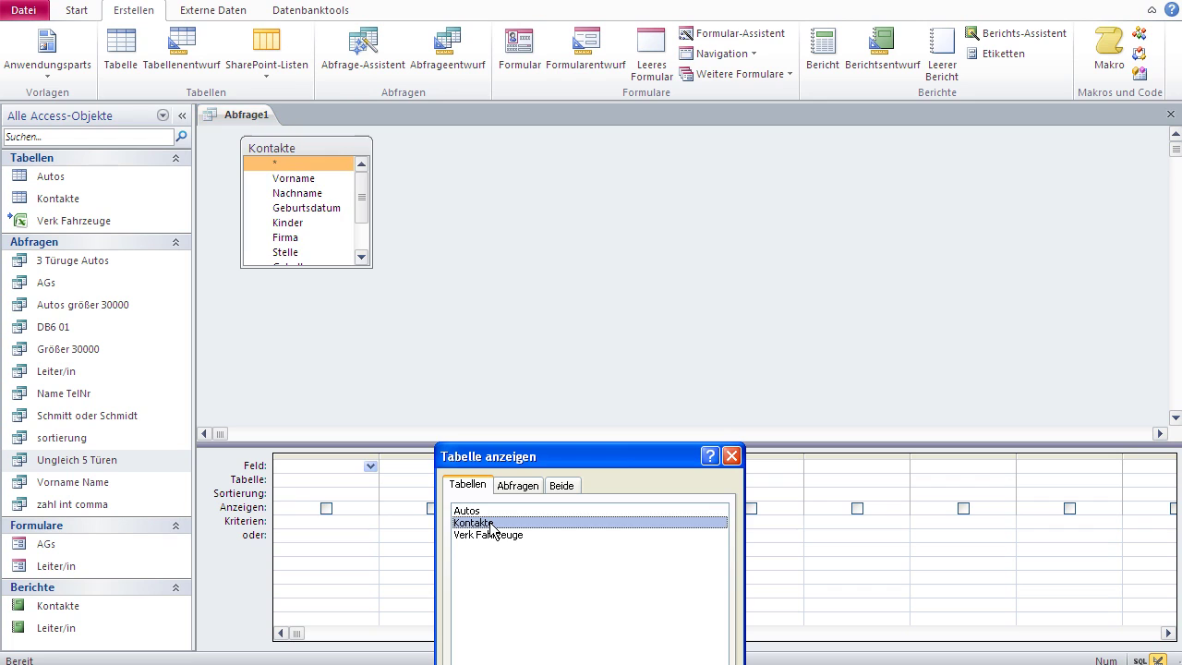
{"action": "key", "text": "Escape"}
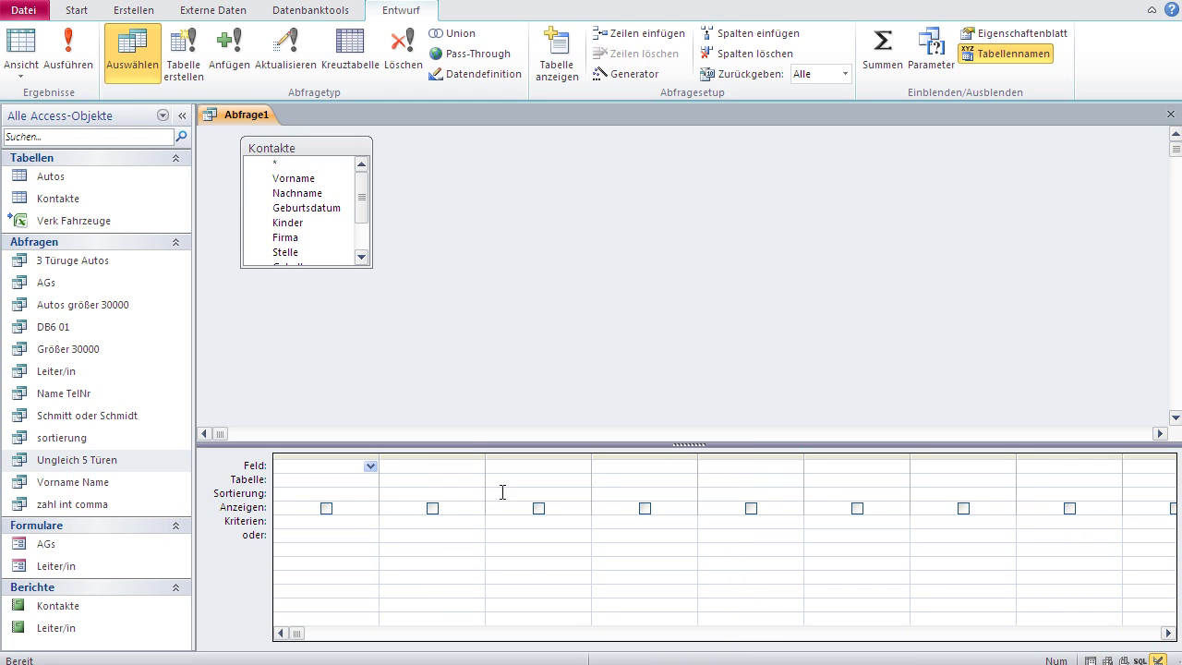
Add the fields Vorname, Nachname, Firma and Stelle to the query grid, enlarging the Kontakte field list
{"action": "double_click", "coordinate": [292, 178]}
{"action": "double_click", "coordinate": [290, 194]}
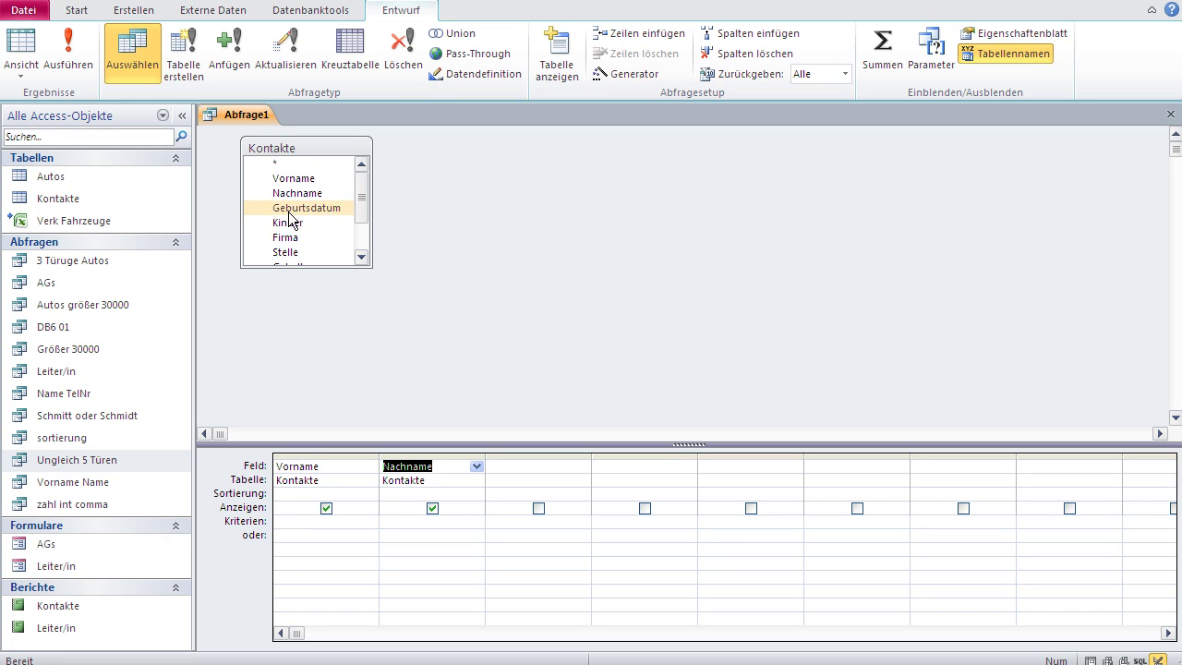
{"action": "left_click", "coordinate": [288, 238]}
{"action": "double_click", "coordinate": [288, 238]}
{"action": "left_click_drag", "start_coordinate": [320, 267], "coordinate": [320, 313]}
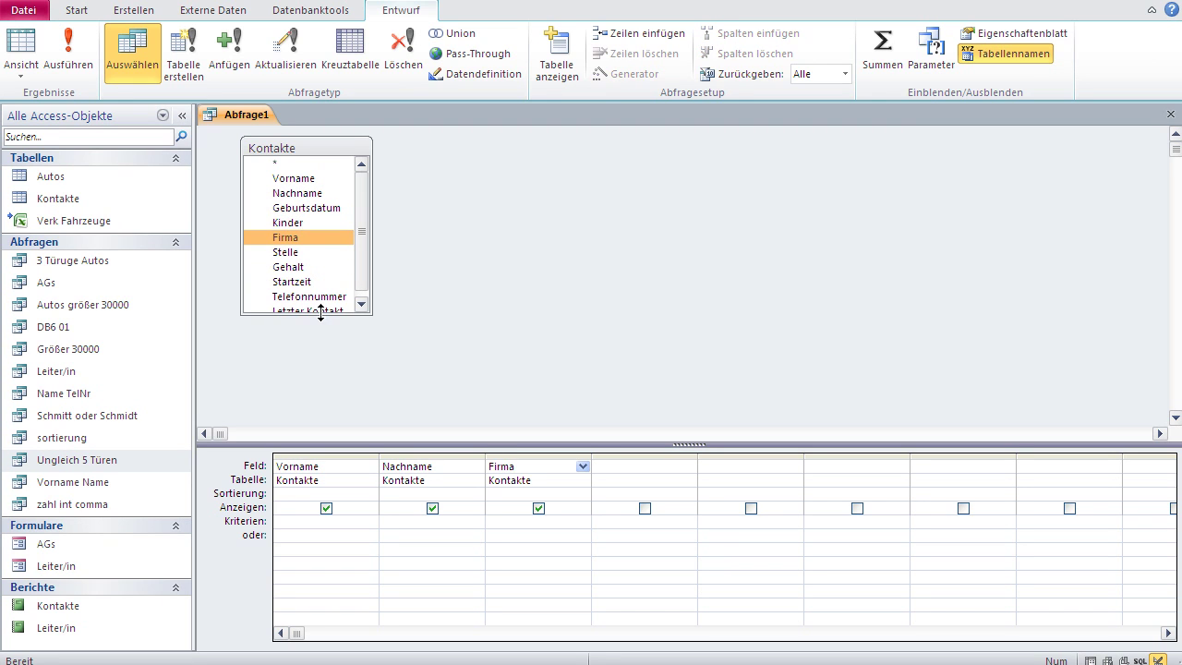
{"action": "double_click", "coordinate": [287, 255]}
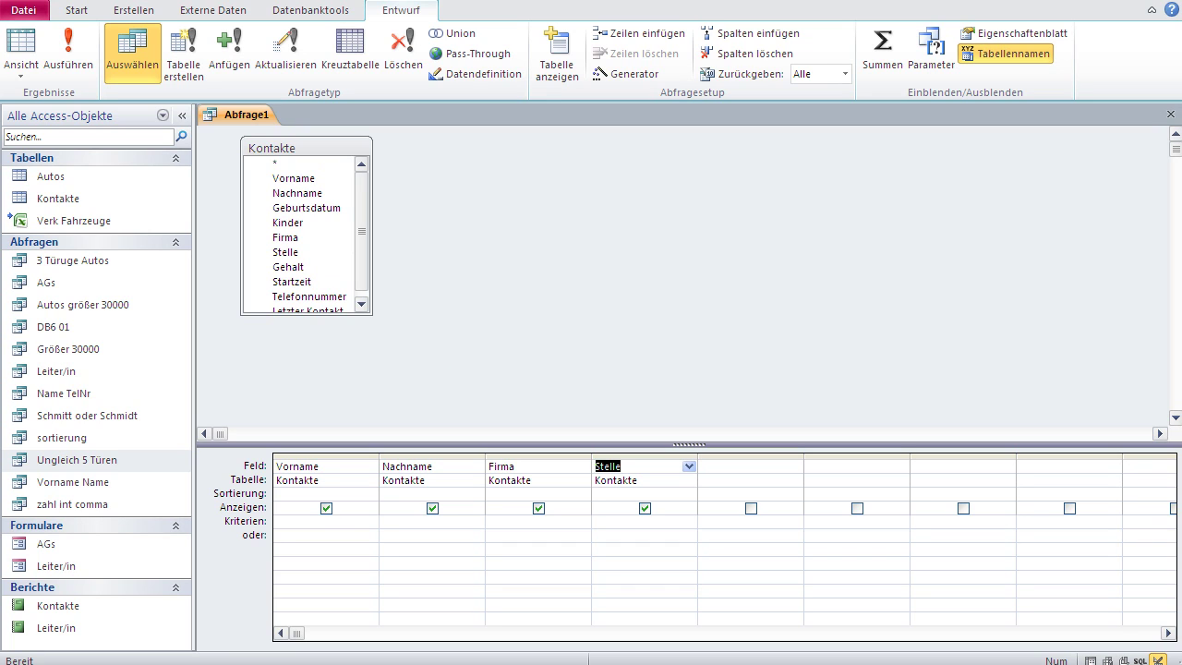
{"action": "left_click", "coordinate": [666, 275]}
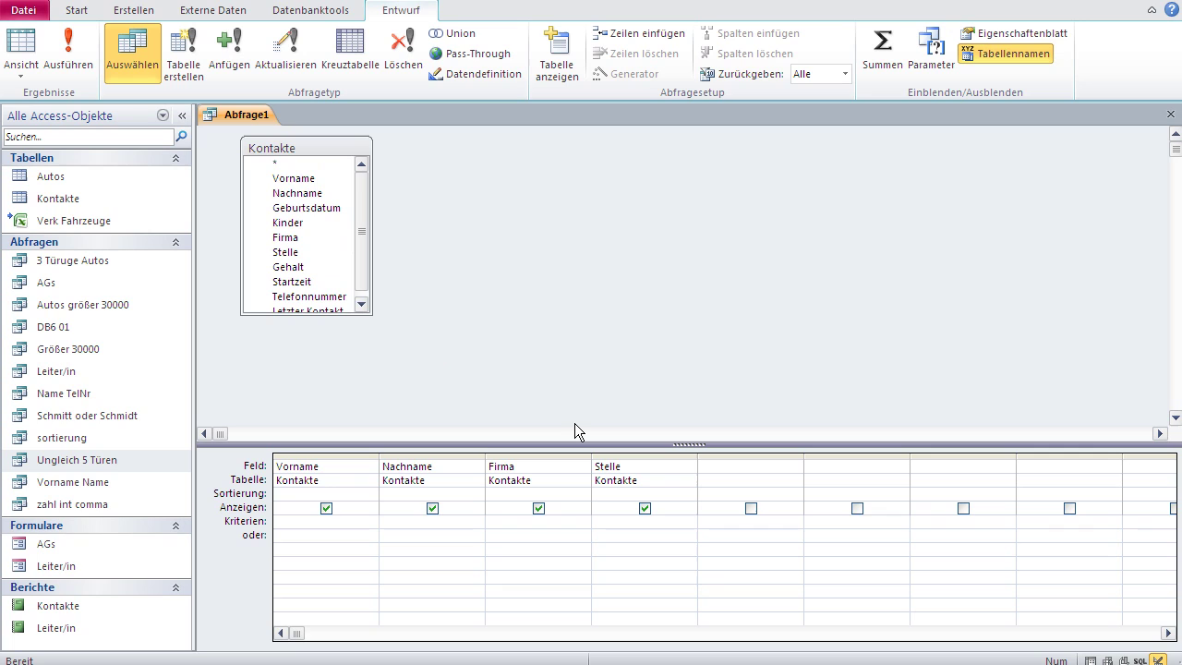
Enter the surname spelled with "tt" as the Nachname criterion and show the matching records in datasheet view
{"action": "left_click", "coordinate": [415, 527]}
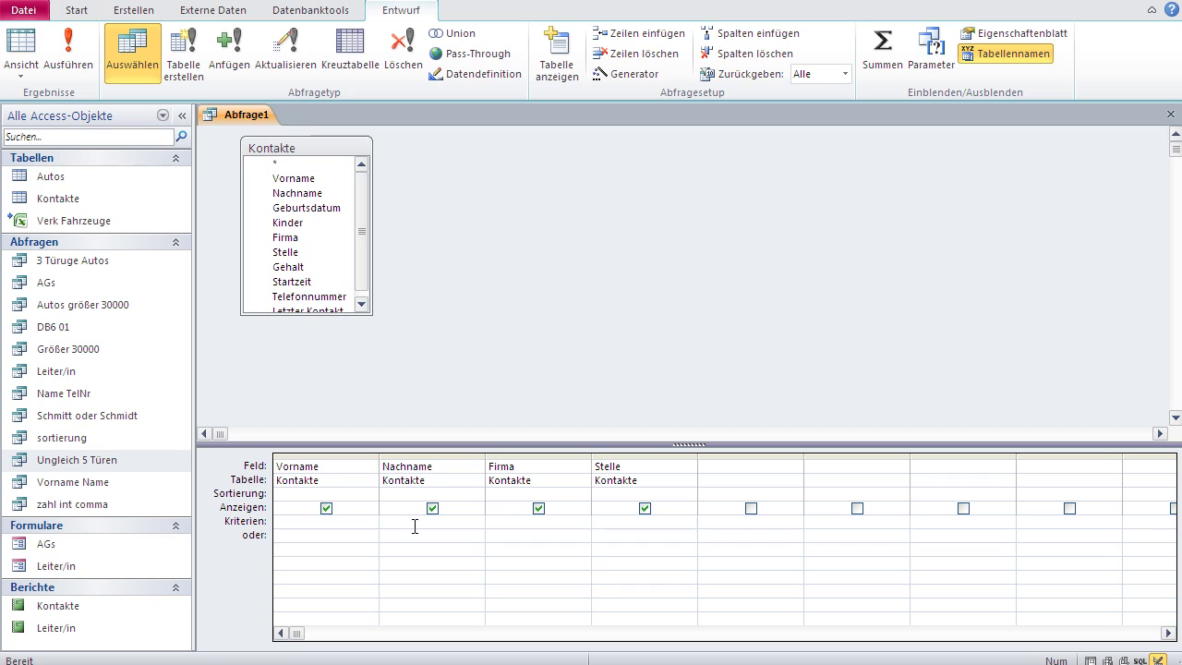
{"action": "type", "text": "sch"}
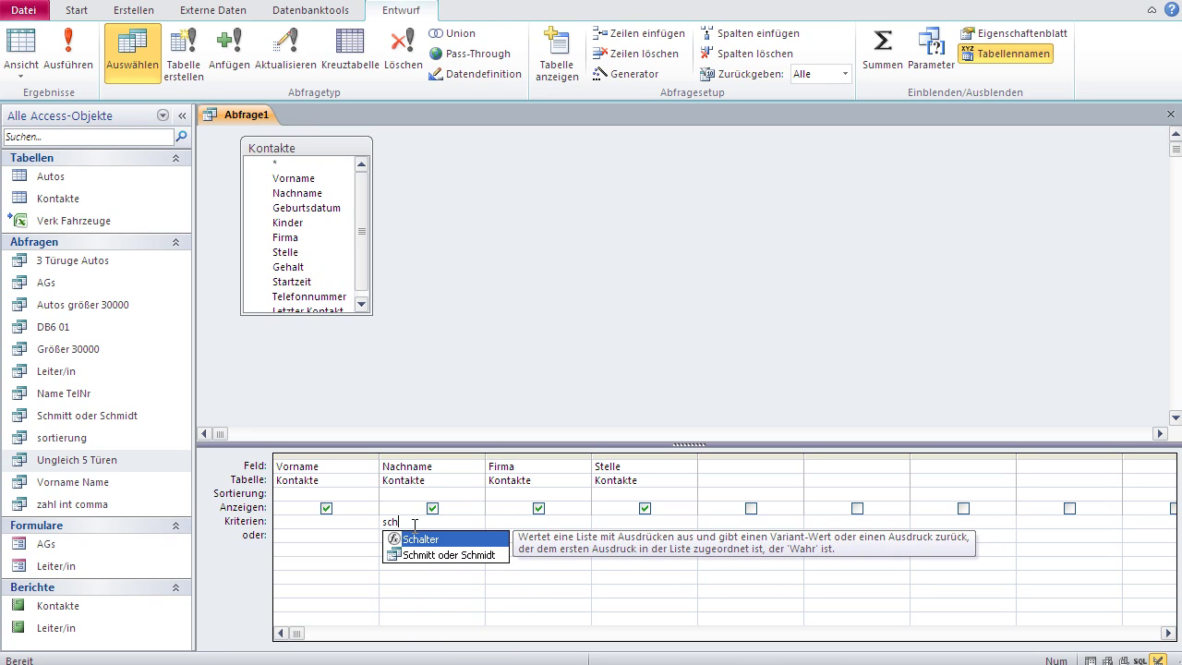
{"action": "type", "text": "mitt"}
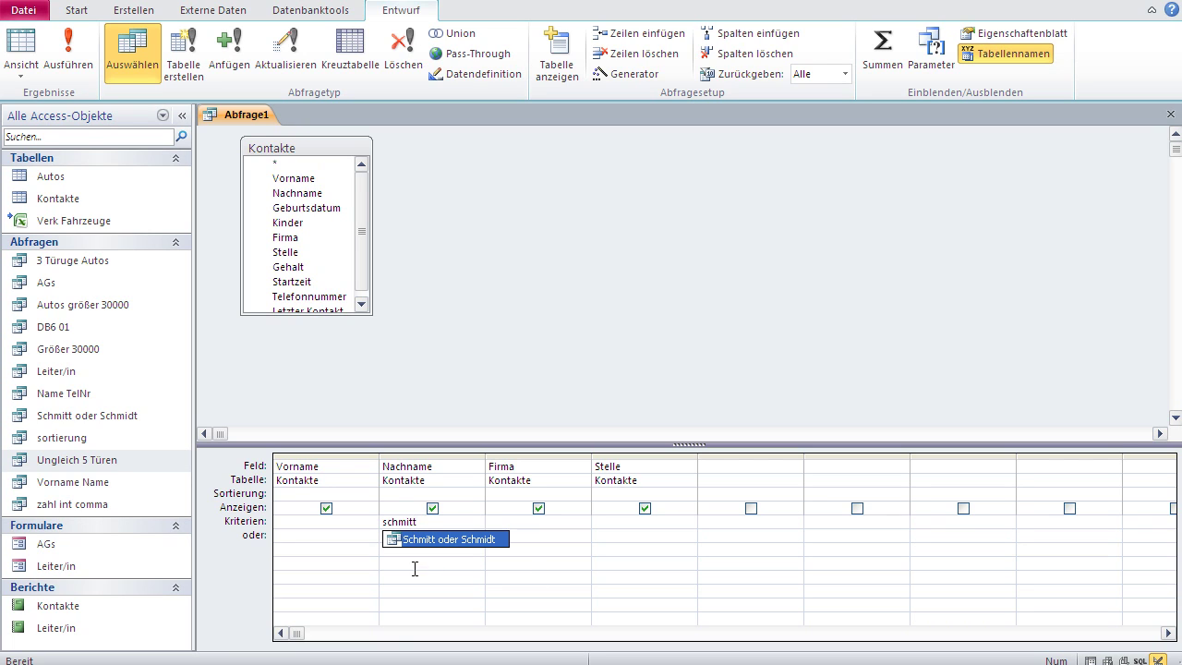
{"action": "left_click", "coordinate": [415, 569]}
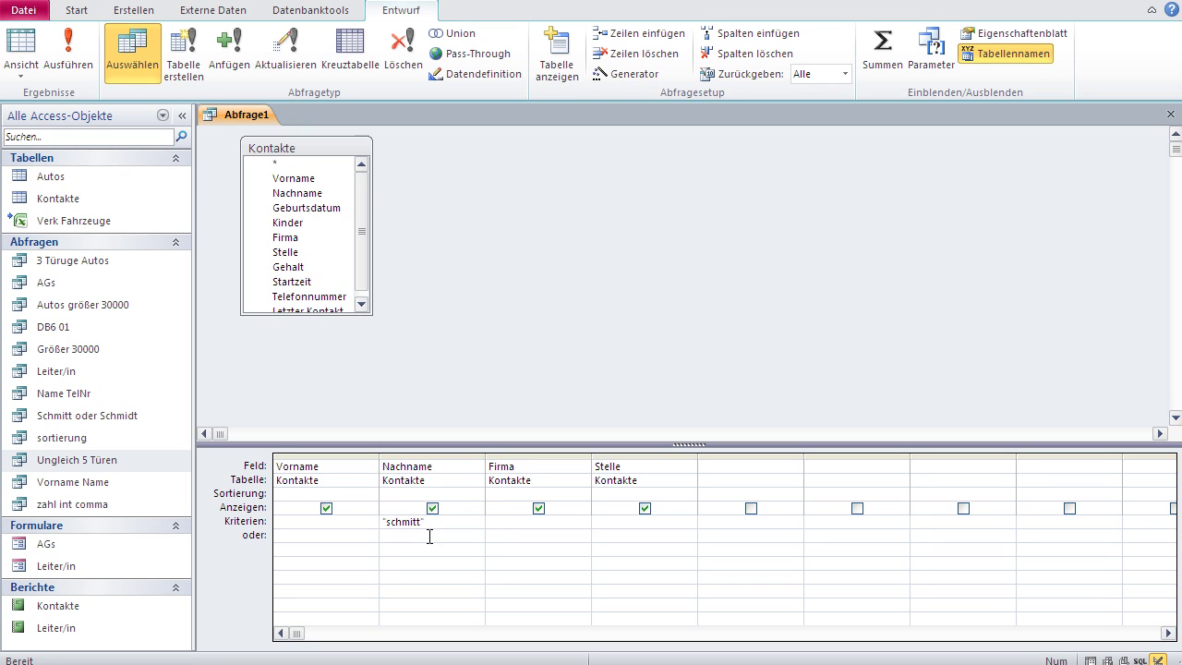
{"action": "left_click", "coordinate": [24, 50]}
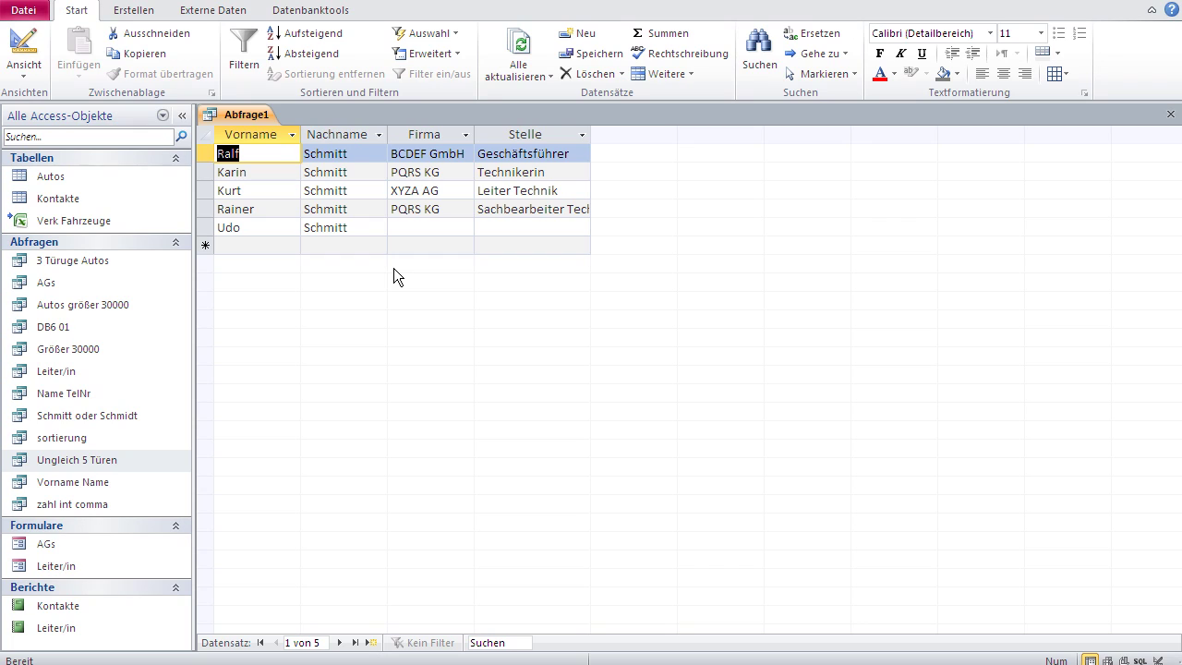
Change the Nachname spelling from "tt" to "dt" in the third and fourth records of the datasheet
{"action": "left_click", "coordinate": [342, 192]}
{"action": "key", "text": "BackSpace"}
{"action": "type", "text": "d"}
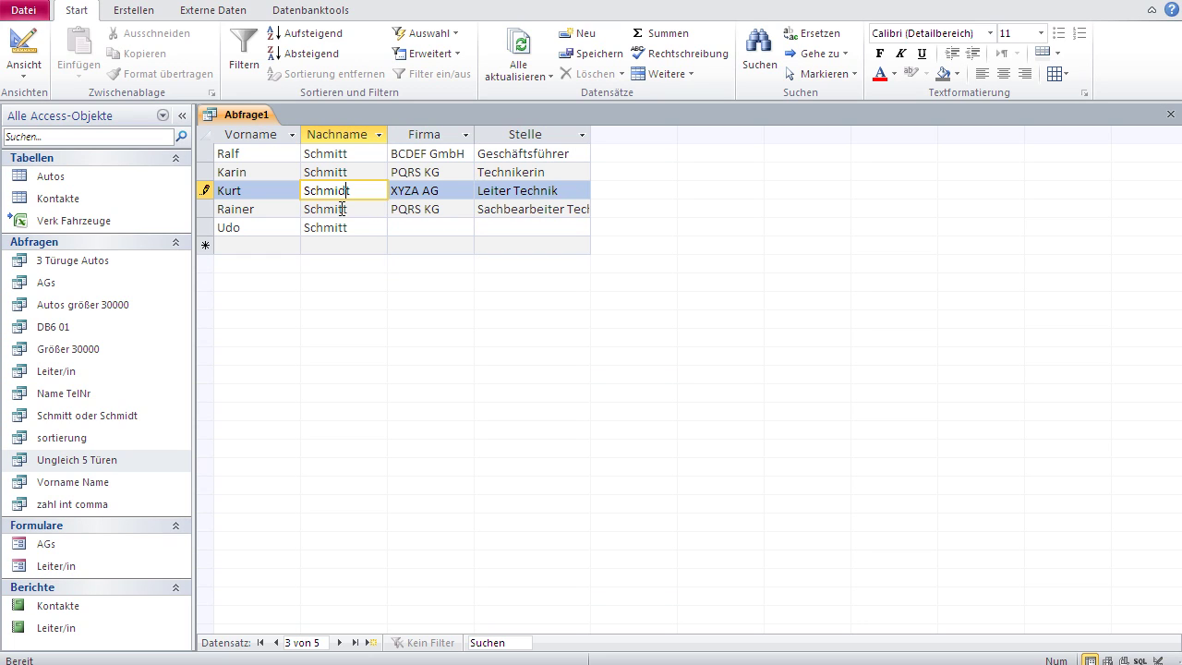
{"action": "left_click", "coordinate": [349, 212]}
{"action": "key", "text": "BackSpace"}
{"action": "type", "text": "d"}
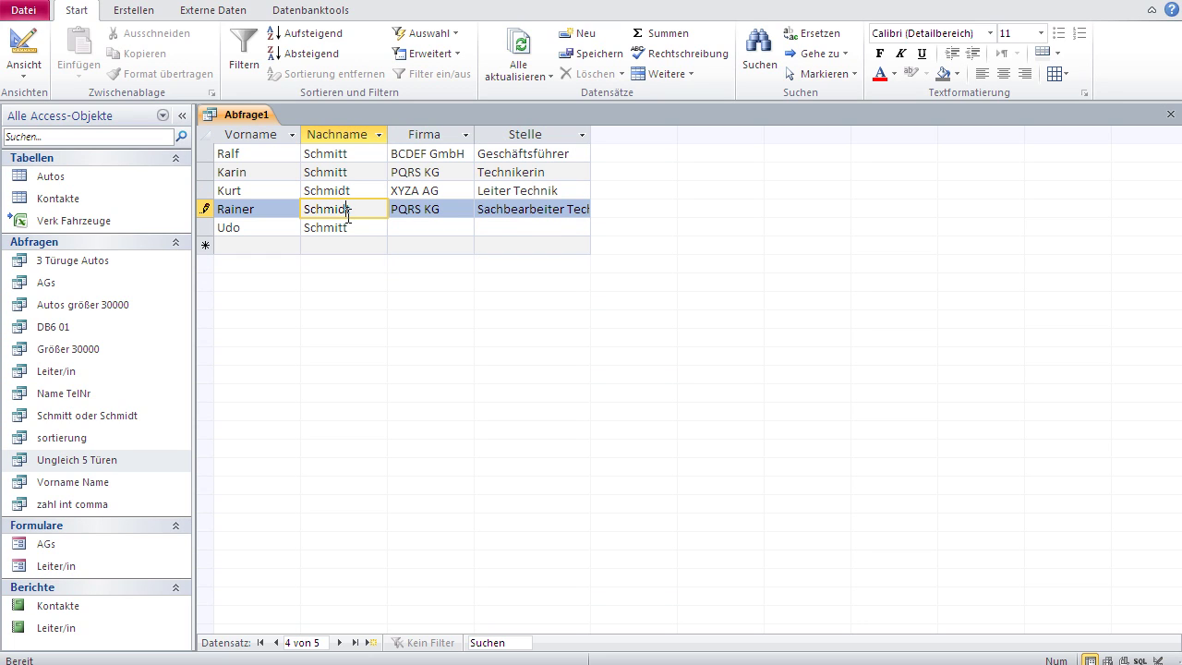
{"action": "left_click", "coordinate": [357, 242]}
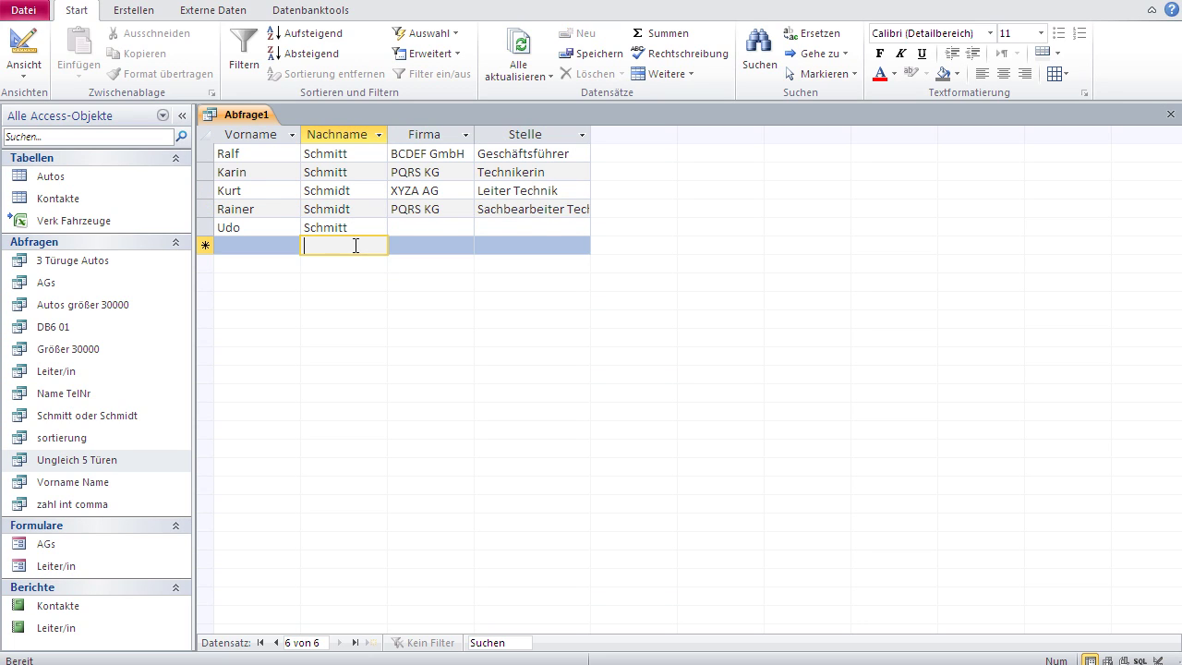
Rerun the query by switching to design view and back to datasheet view, and check the listed records
{"action": "left_click", "coordinate": [25, 51]}
{"action": "left_click", "coordinate": [24, 48]}
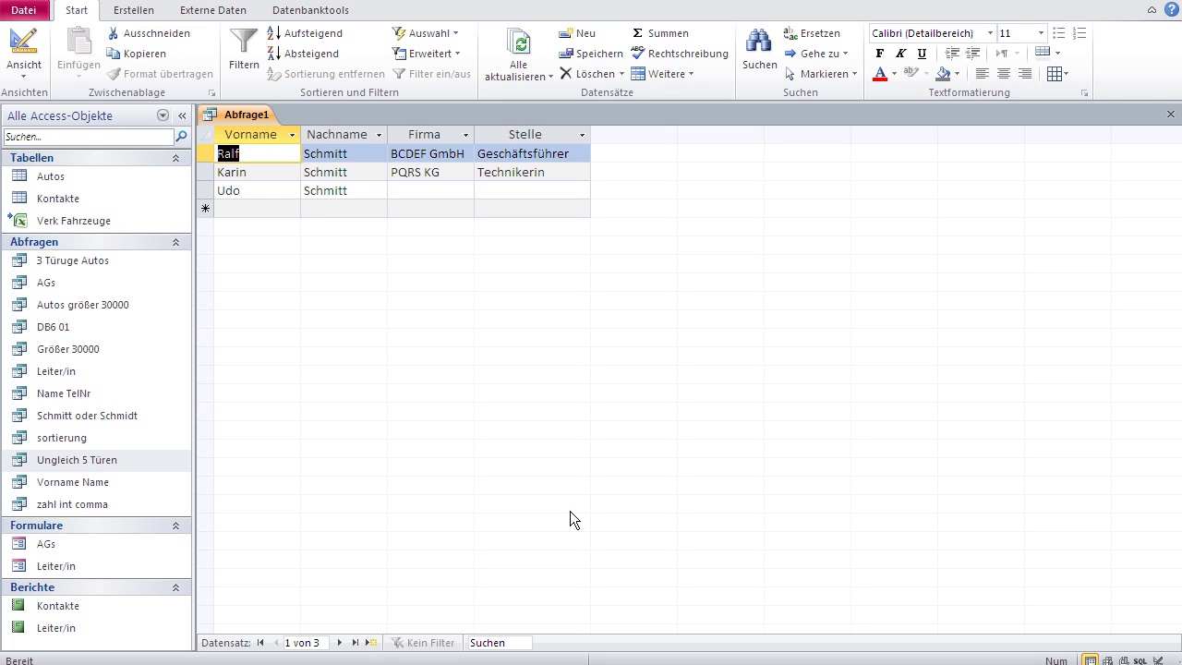
{"action": "key", "text": "F2"}
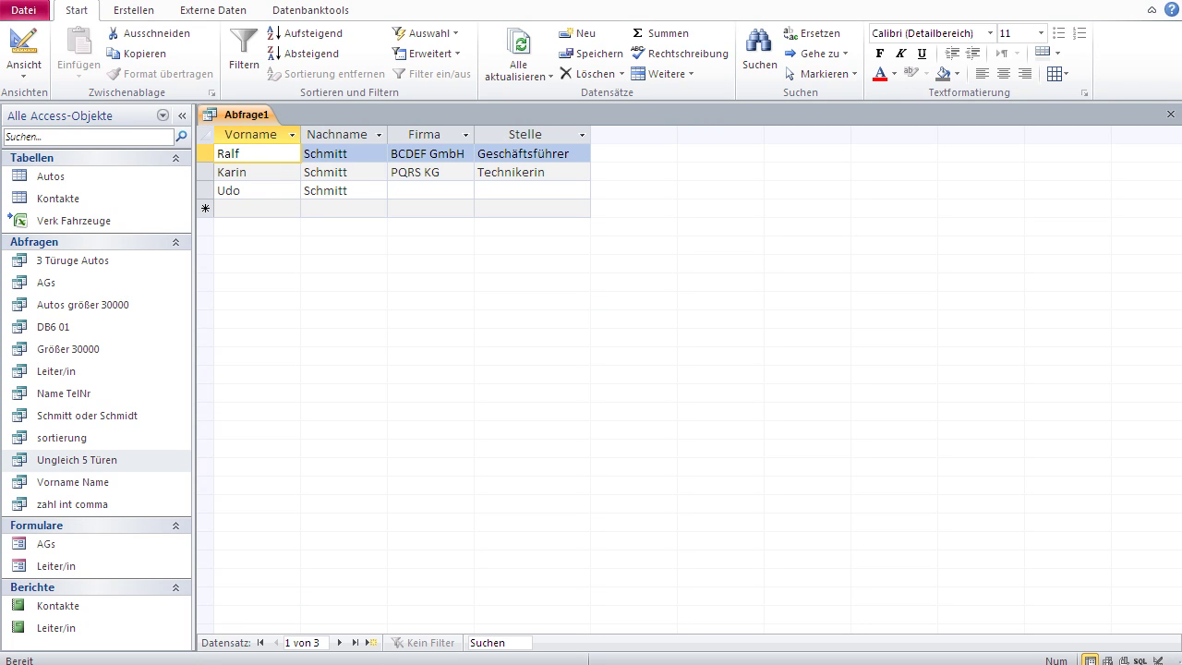